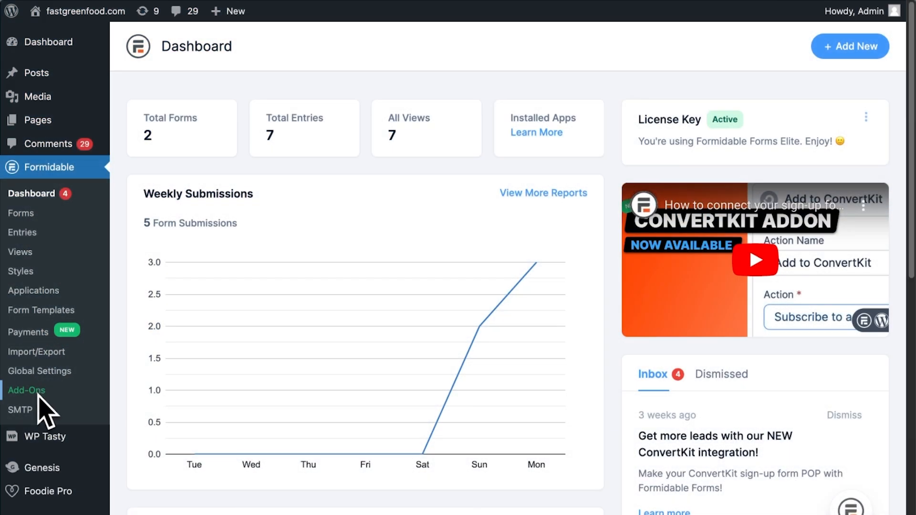
# Search the Formidable add-ons for "twili"
pyautogui.click(38, 395)
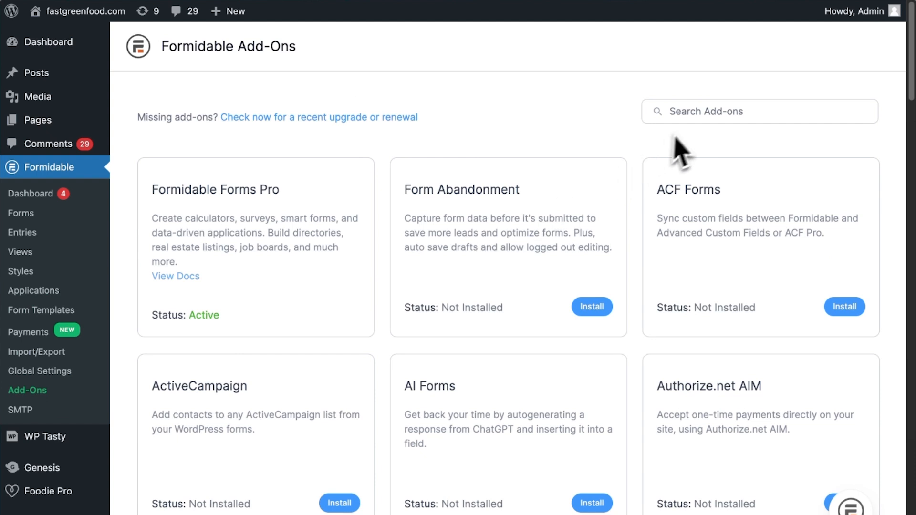
pyautogui.click(695, 121)
pyautogui.write('twili')
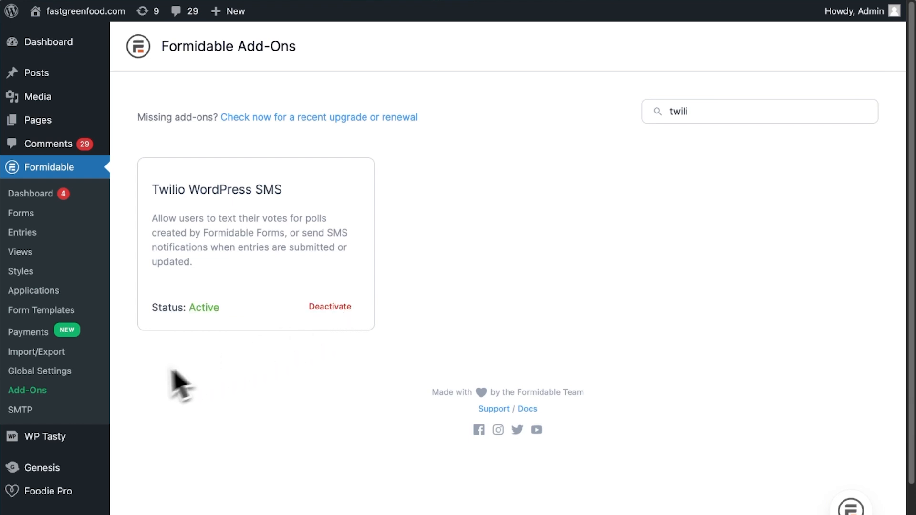
# Open the Twilio section of Formidable's global settings
pyautogui.click(59, 374)
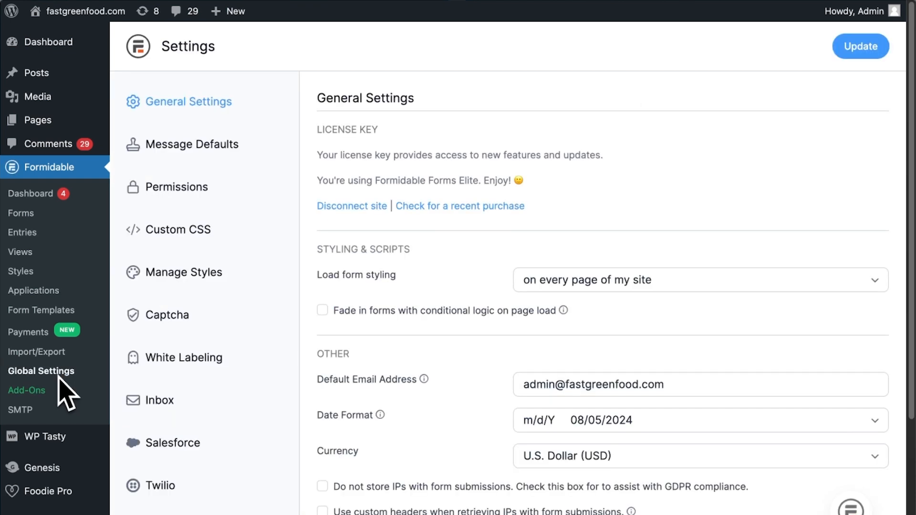
pyautogui.click(184, 497)
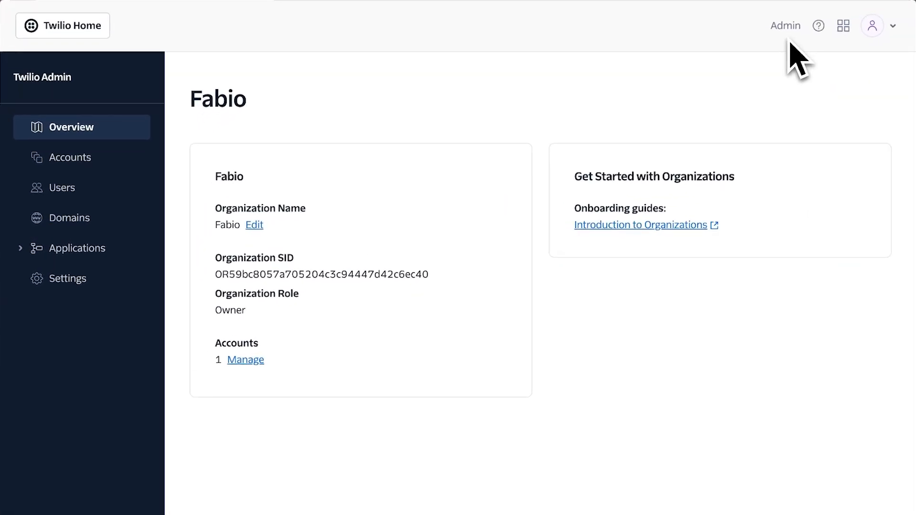
# Switch to Twilio Admin and open the managed account "My first Twilio account" in the Twilio Console
pyautogui.click(105, 159)
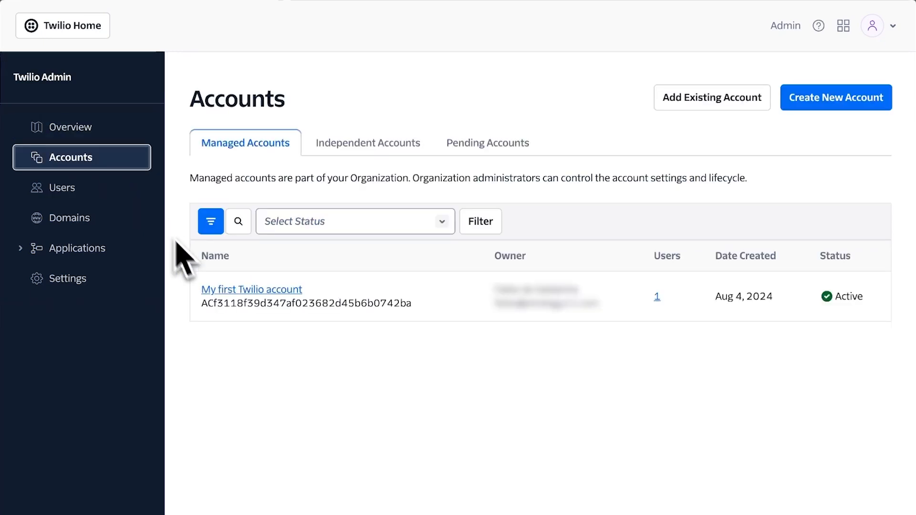
pyautogui.click(214, 290)
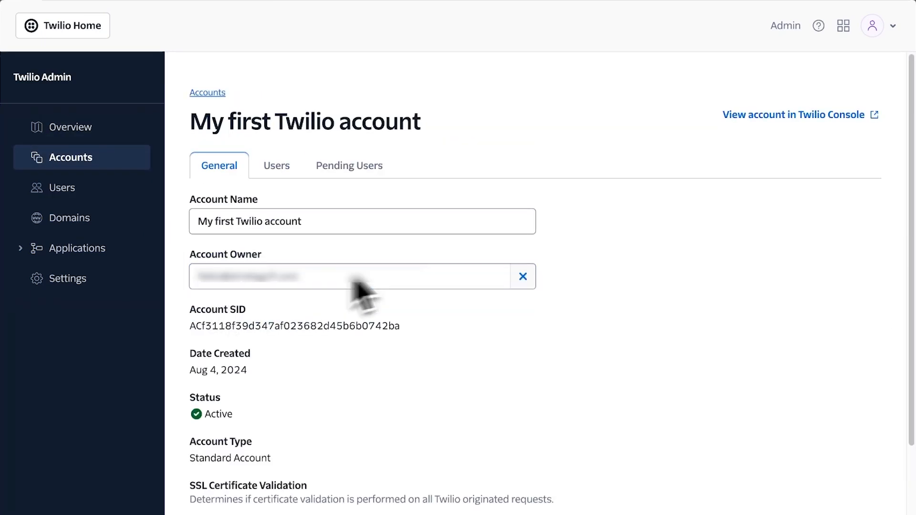
pyautogui.click(764, 122)
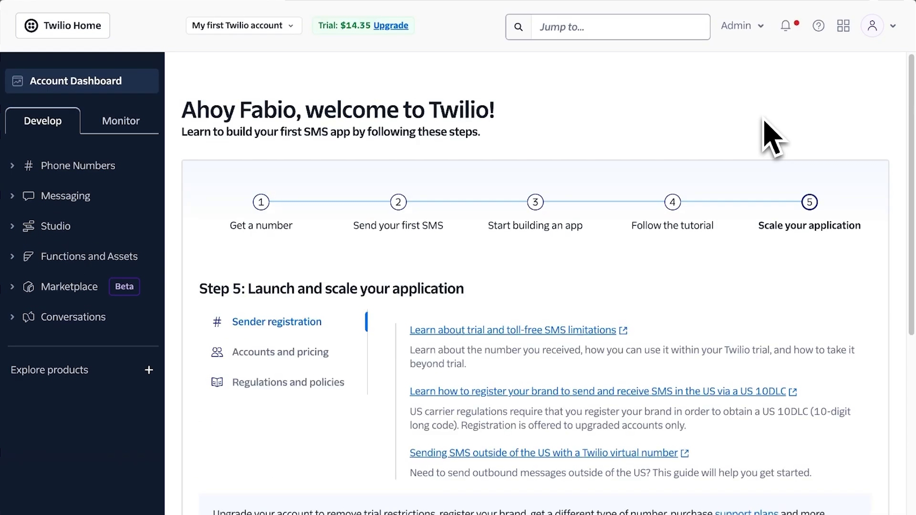
# Go to the Twilio account management settings and look over the API keys & tokens page
pyautogui.click(752, 26)
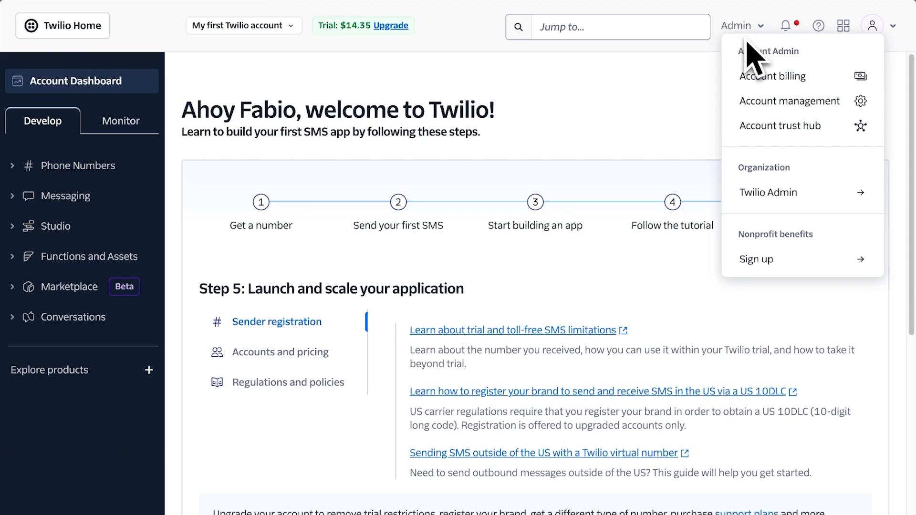
pyautogui.click(754, 78)
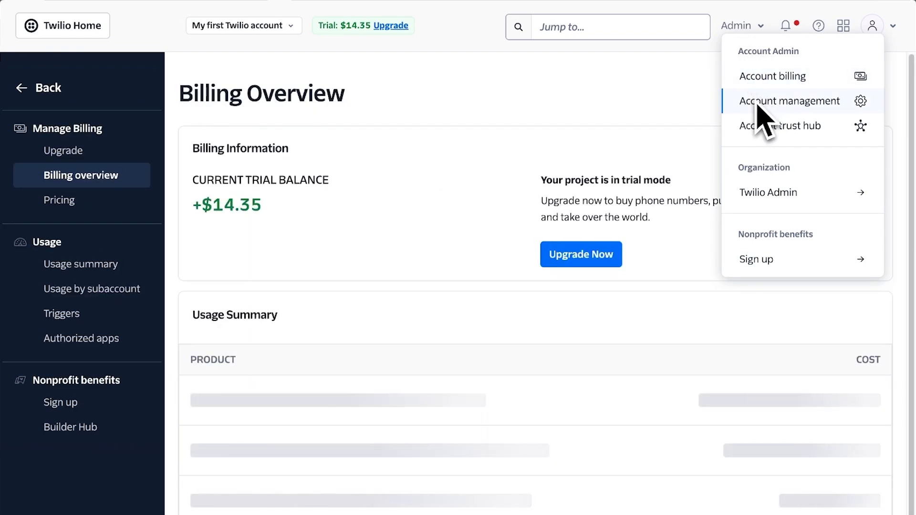
pyautogui.click(759, 104)
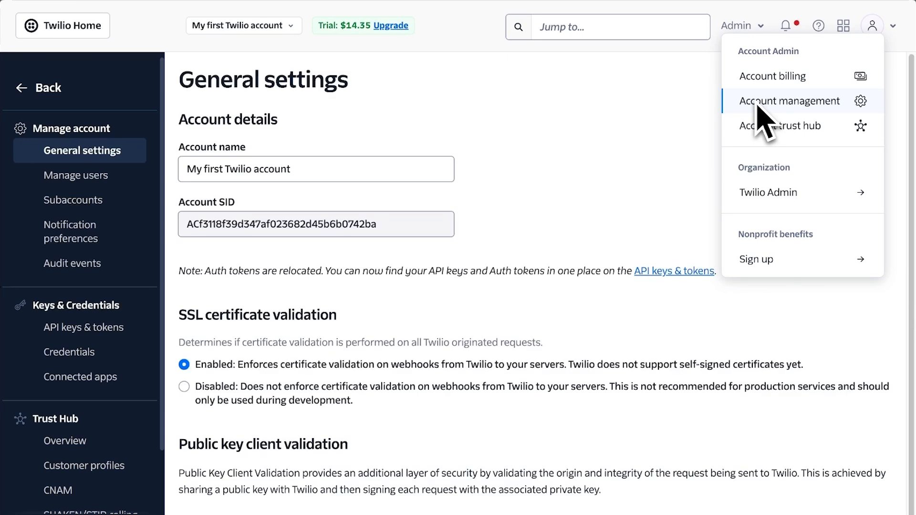
pyautogui.click(656, 173)
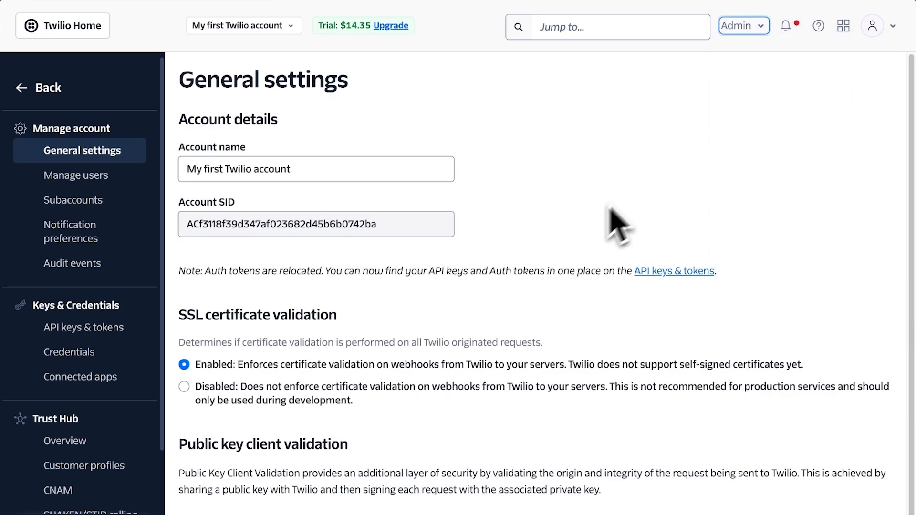
pyautogui.click(132, 329)
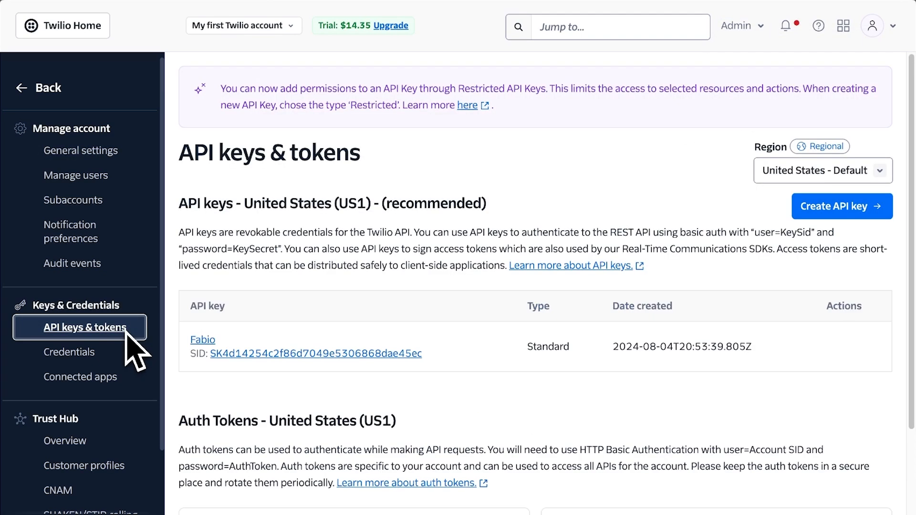
pyautogui.scroll(-2, 277, 335)
pyautogui.scroll(-2, 281, 334)
pyautogui.scroll(4, 279, 329)
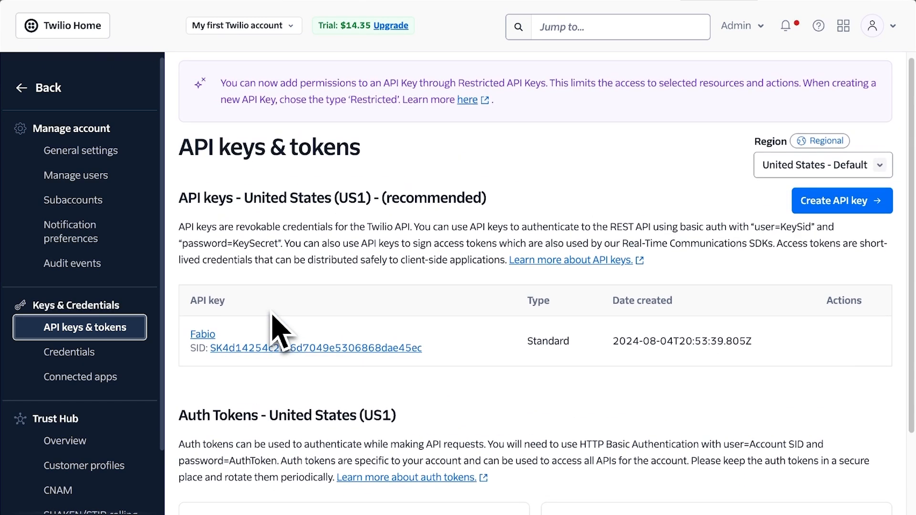
# Create a Standard API key with the friendly name "FF SMS" in the default United States region
pyautogui.click(842, 209)
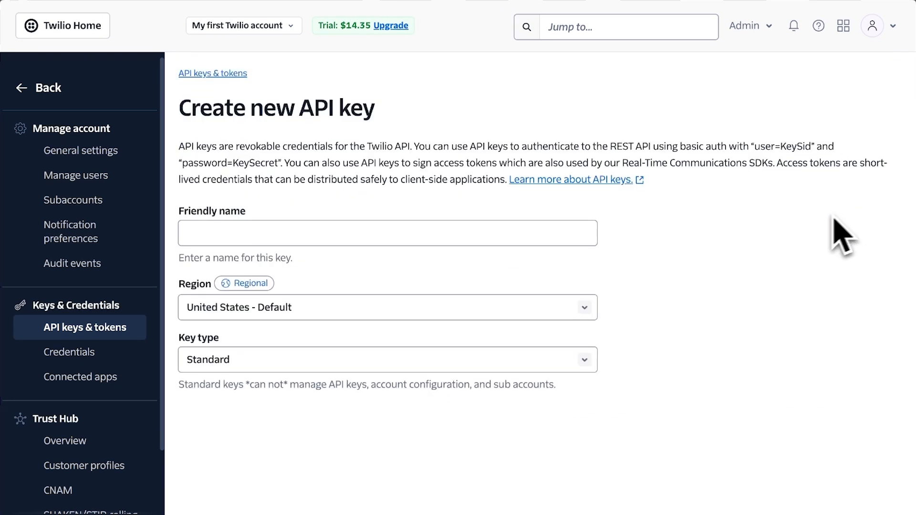
pyautogui.click(549, 244)
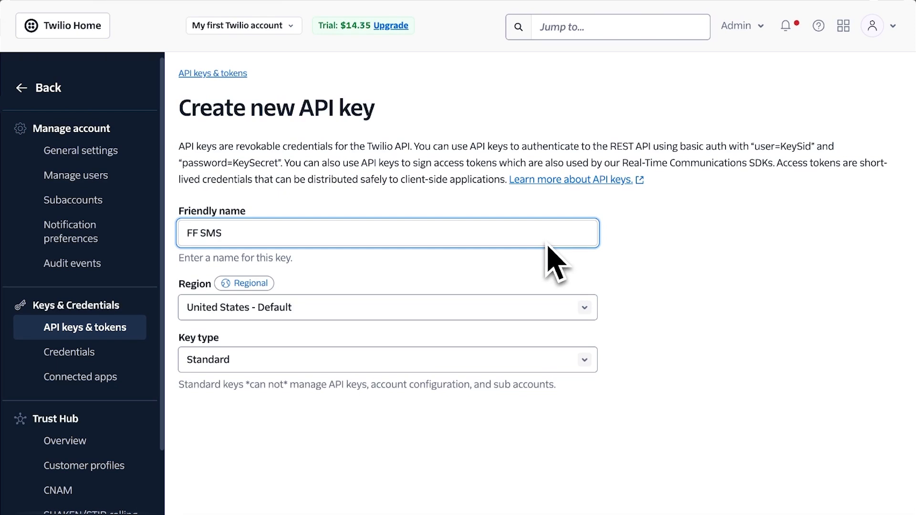
pyautogui.click(496, 361)
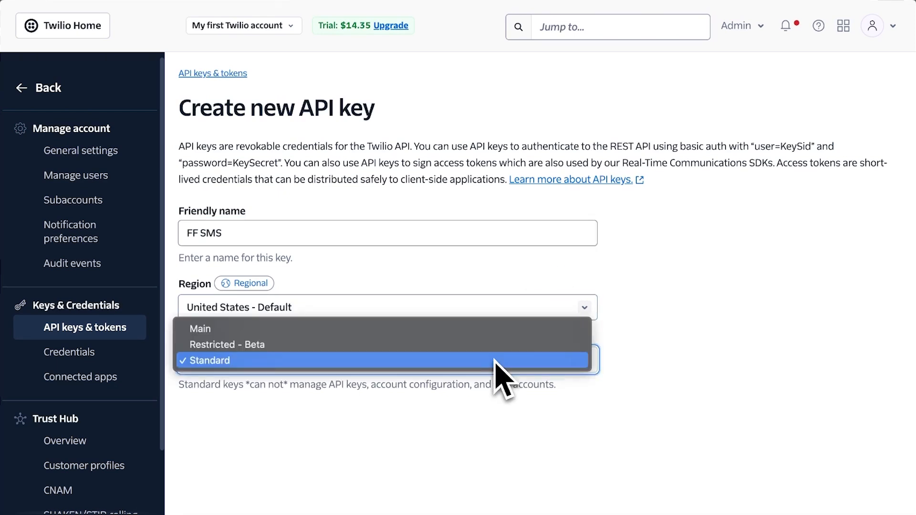
pyautogui.click(494, 361)
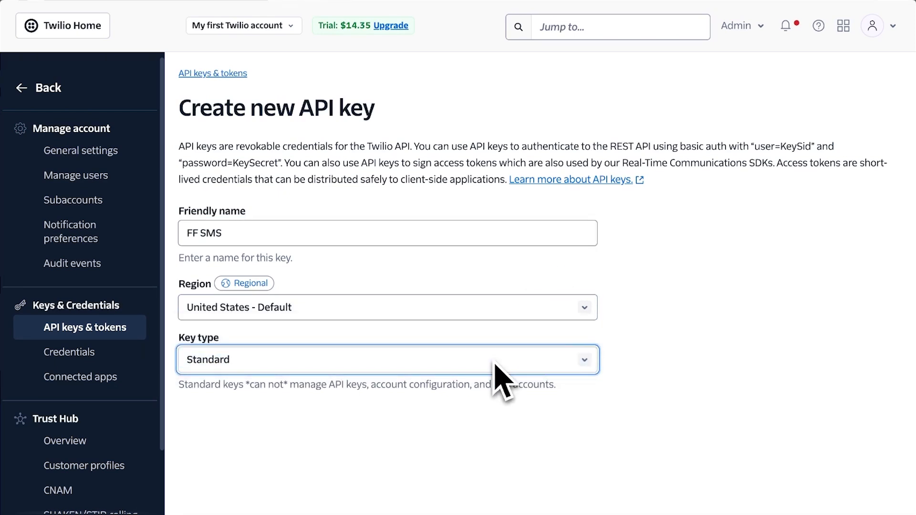
pyautogui.scroll(-2, 459, 430)
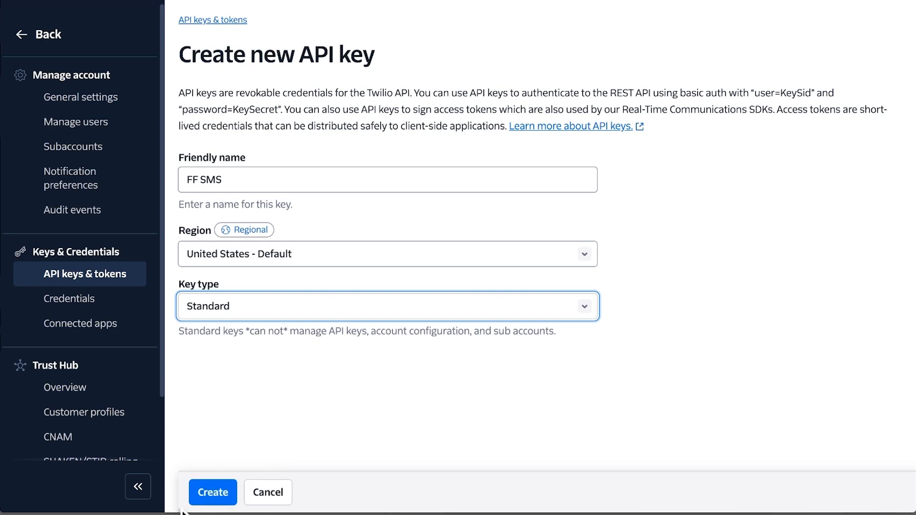
pyautogui.click(202, 503)
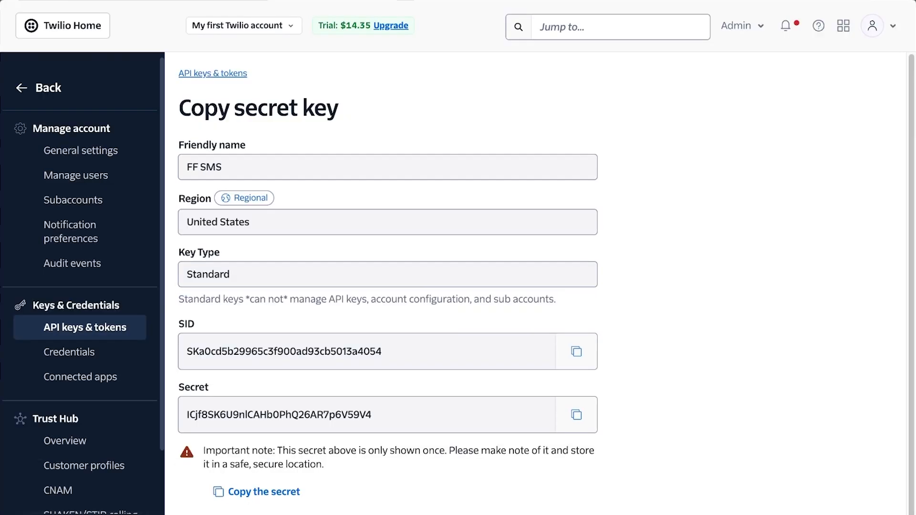
# Copy the new API key's secret and its SID for the Formidable Twilio settings
pyautogui.click(264, 497)
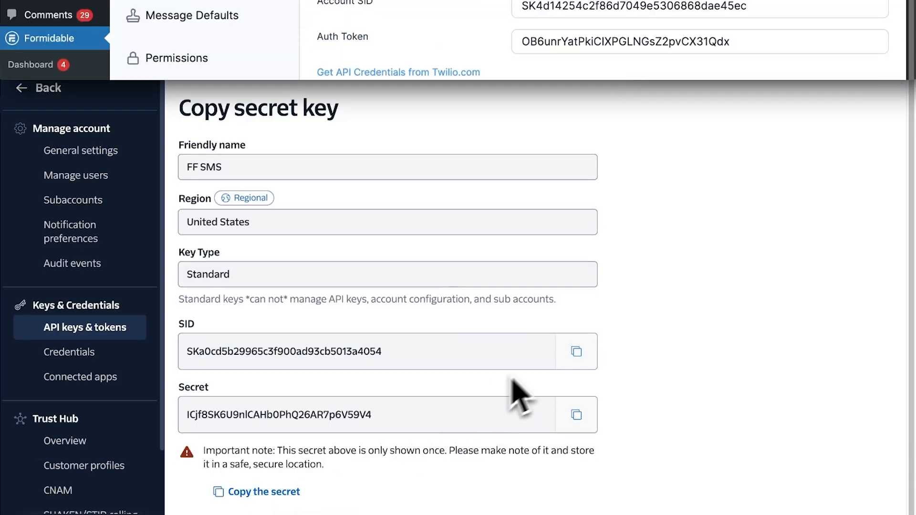
pyautogui.click(577, 352)
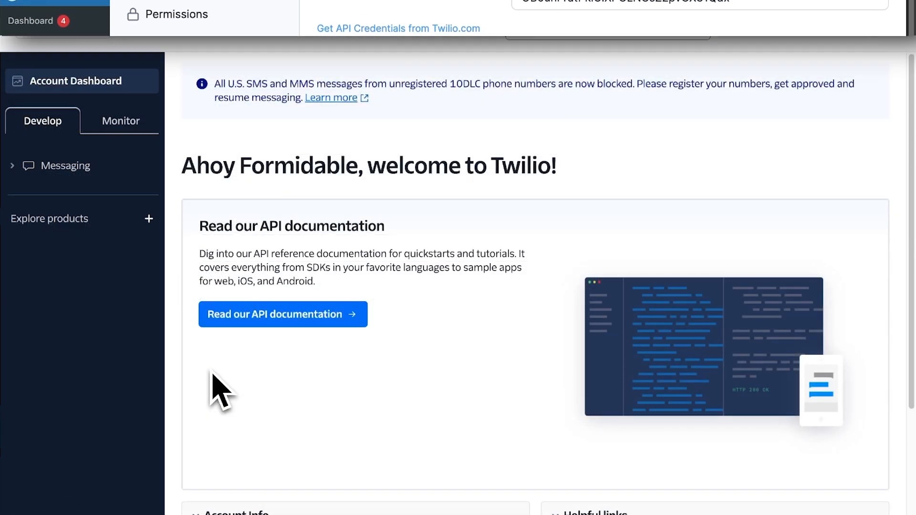
# Open the Messaging geo permissions and review which North American and Asian countries are enabled
pyautogui.click(52, 172)
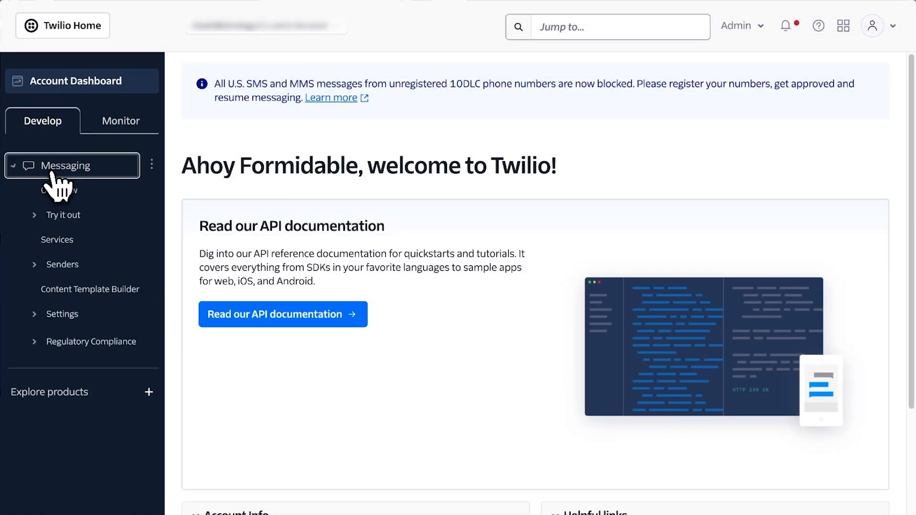
pyautogui.click(51, 318)
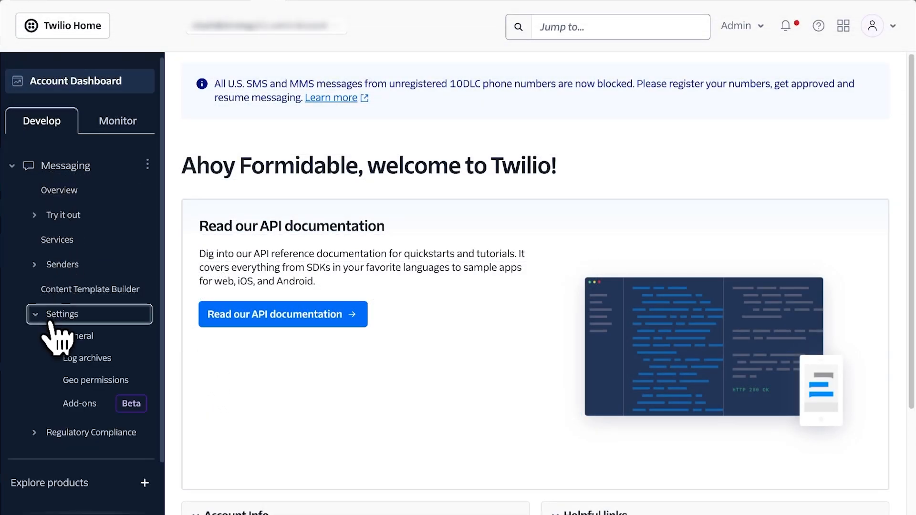
pyautogui.click(71, 382)
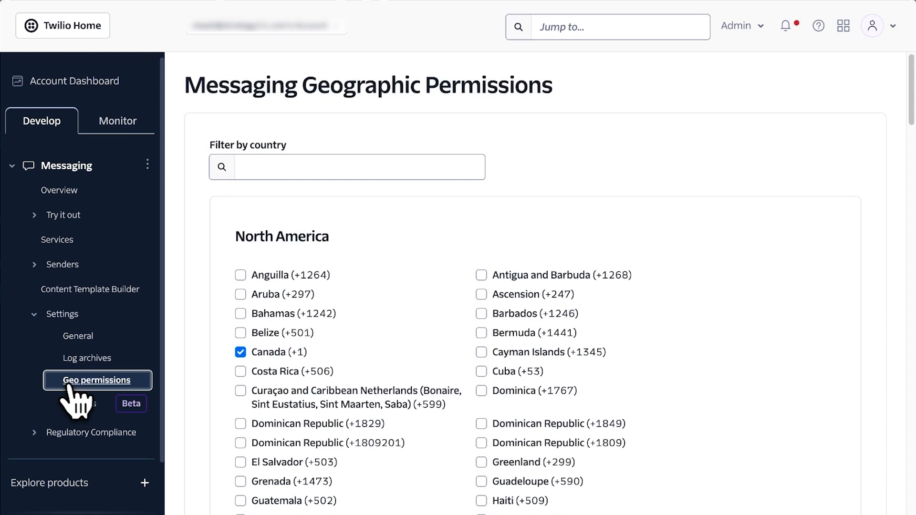
pyautogui.scroll(-4, 210, 429)
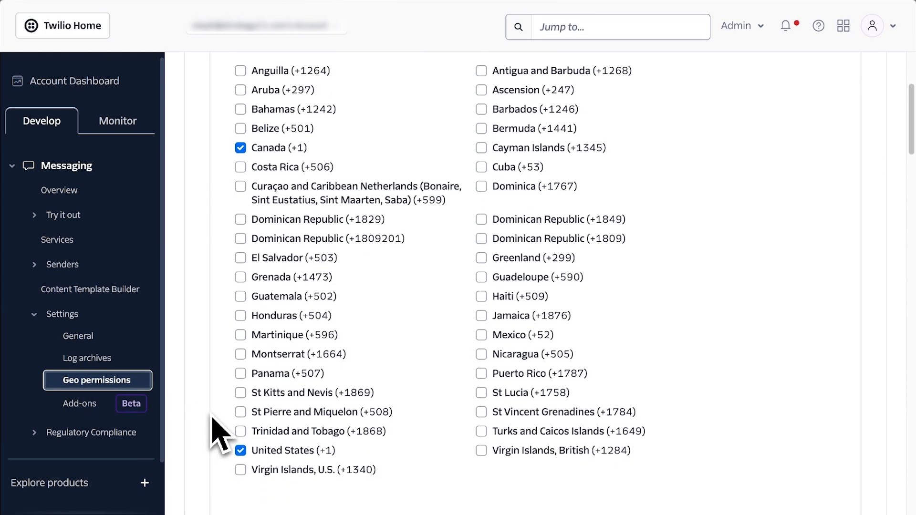
pyautogui.scroll(-6, 214, 427)
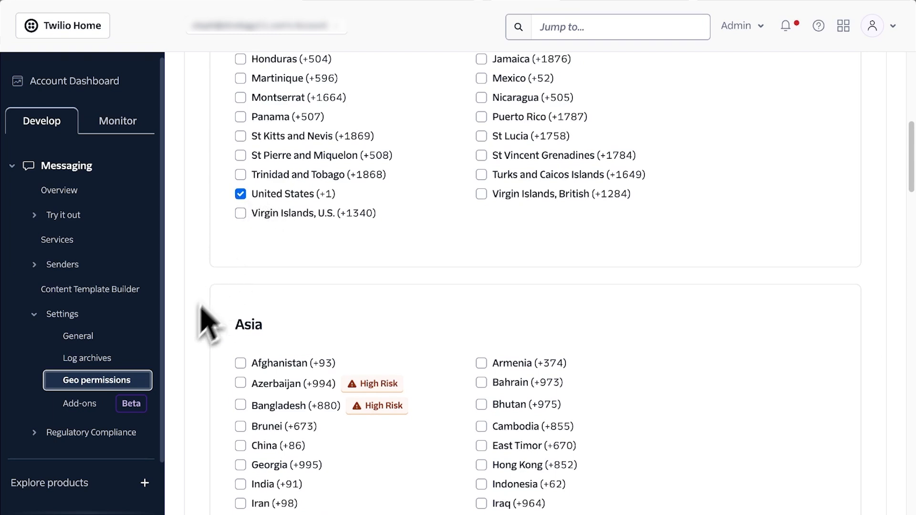
# Open the A2P 10DLC Overview in the Regulatory Compliance section of Messaging
pyautogui.click(96, 435)
pyautogui.scroll(-1, 98, 454)
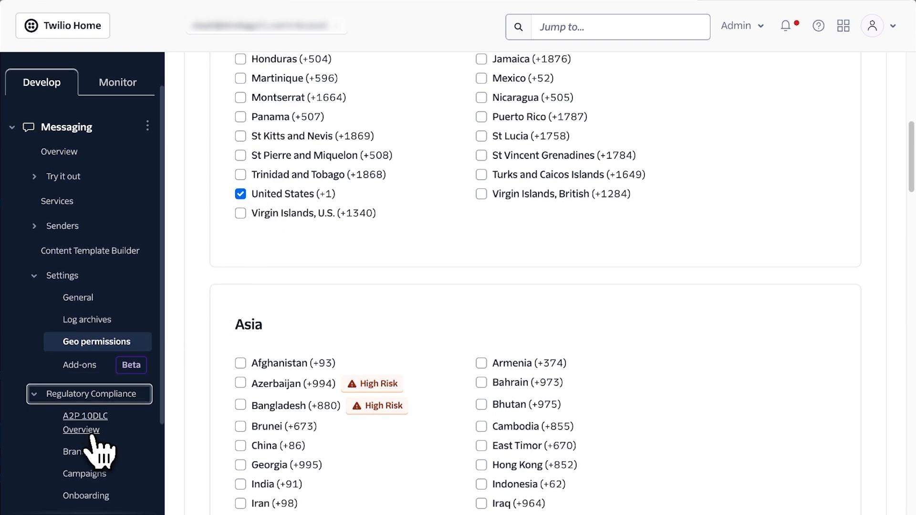
pyautogui.click(88, 418)
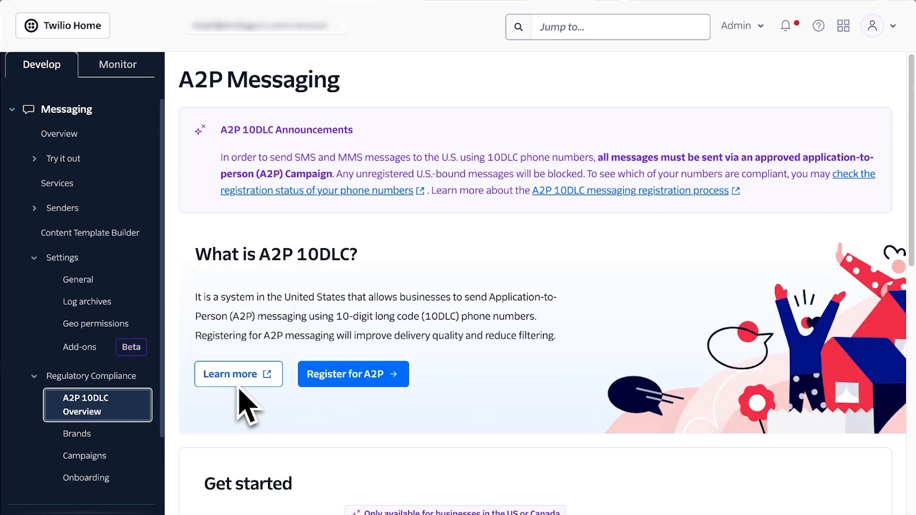
# Filter the Messaging geographic permissions by "ger", enable Germany (+49) and update the geo permissions
pyautogui.click(67, 325)
pyautogui.click(259, 174)
pyautogui.write('ger')
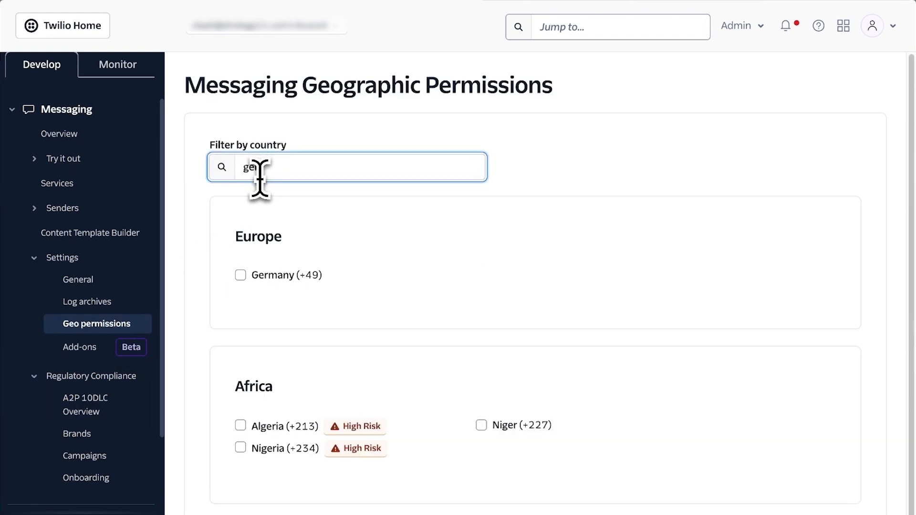
pyautogui.click(241, 275)
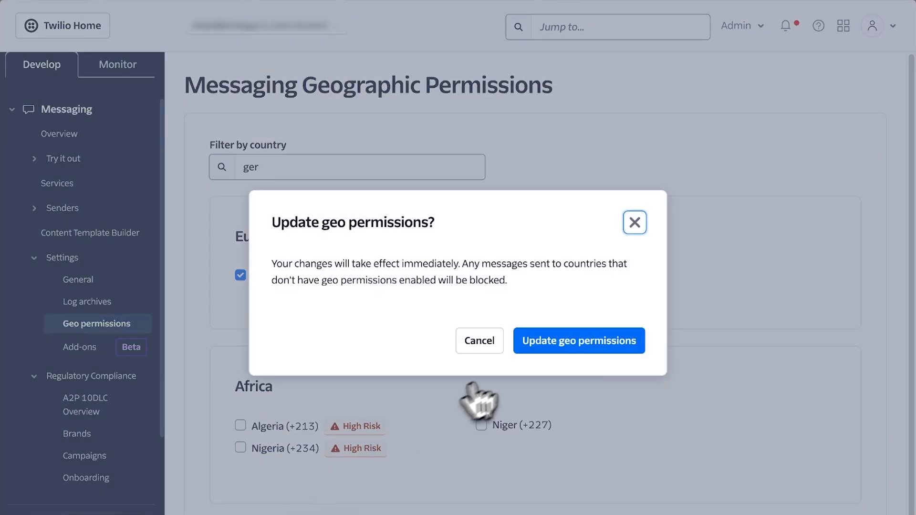
pyautogui.click(538, 350)
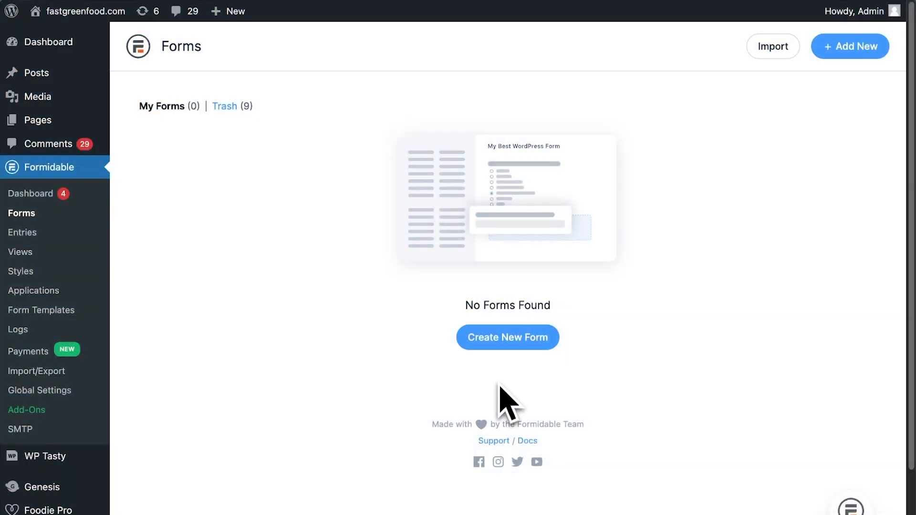
# Switch to Formidable Forms in WordPress and create a form from the Job Application template in the Application category
pyautogui.click(498, 351)
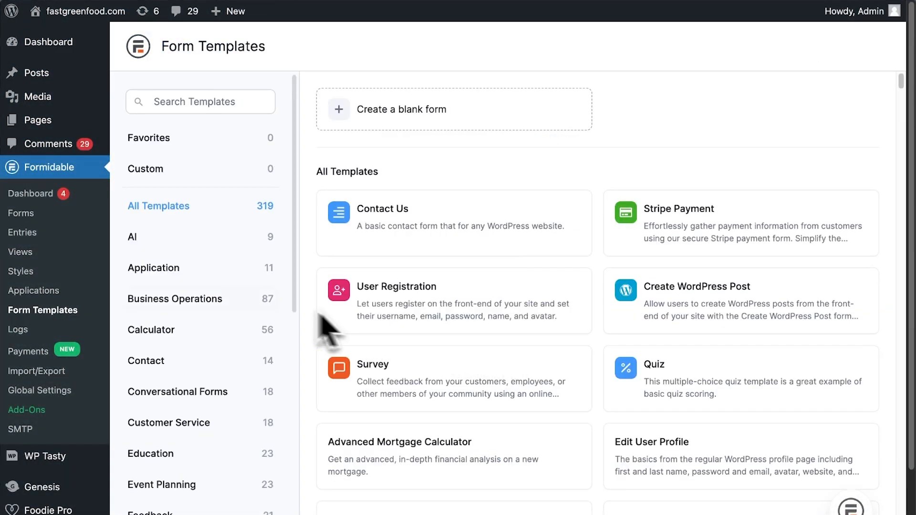
pyautogui.click(246, 269)
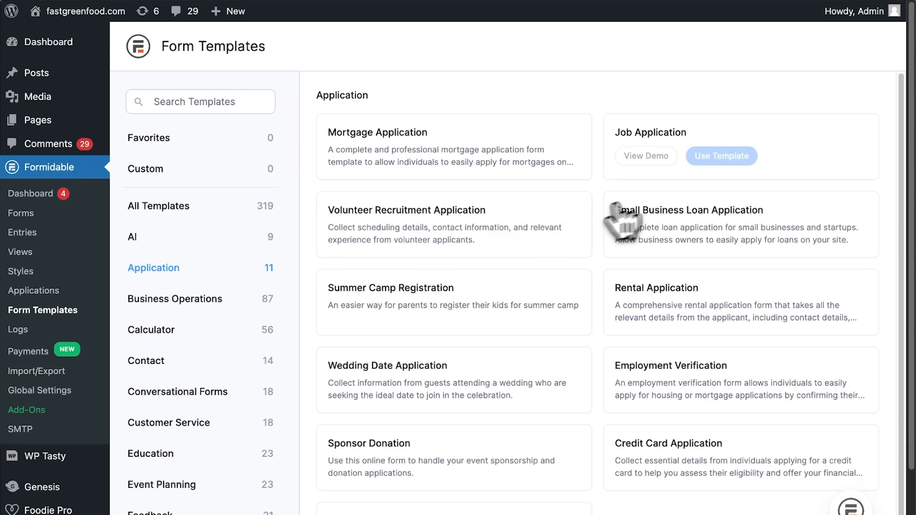
pyautogui.click(733, 165)
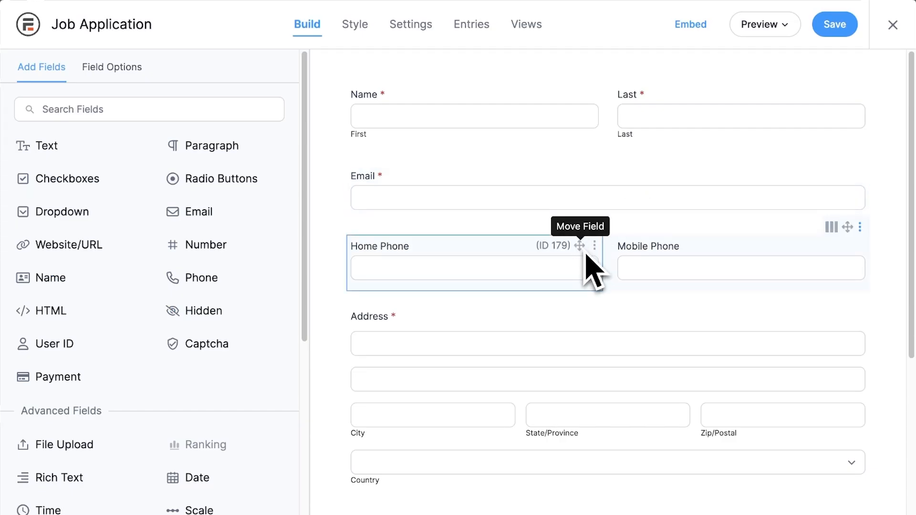
# Delete the Home Phone field from the job application form
pyautogui.click(595, 246)
pyautogui.click(589, 273)
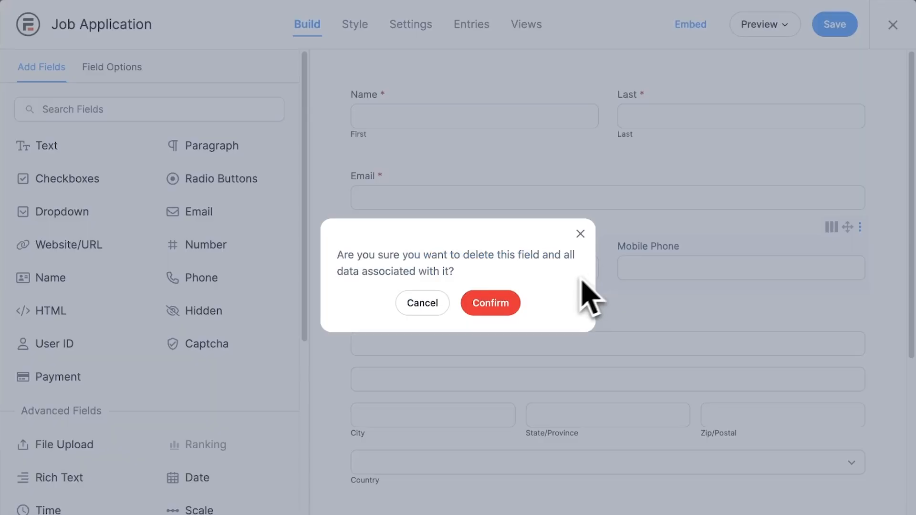
pyautogui.click(502, 308)
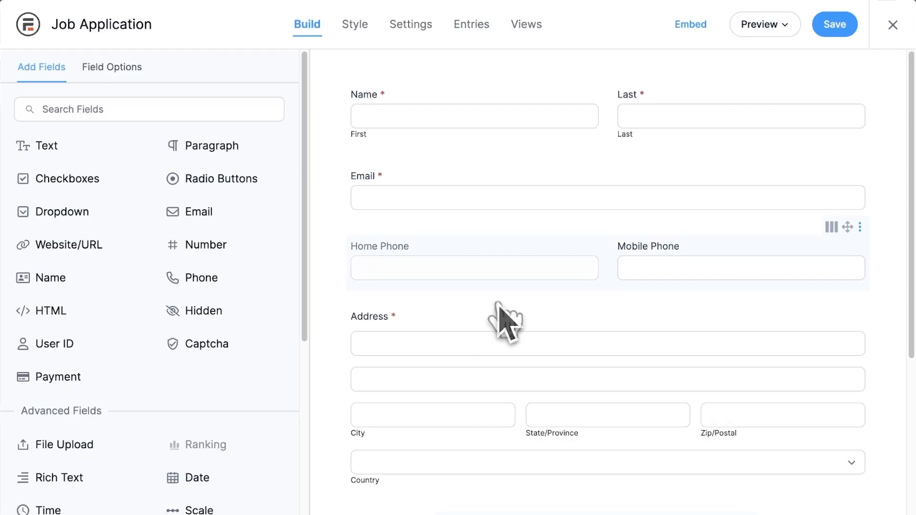
# Set the Mobile Phone field's format to International
pyautogui.click(486, 277)
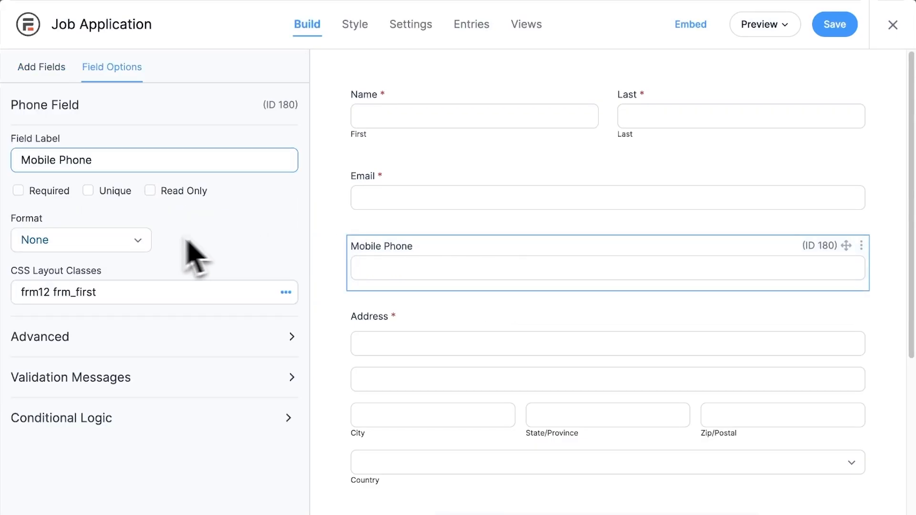
pyautogui.click(117, 242)
pyautogui.click(109, 261)
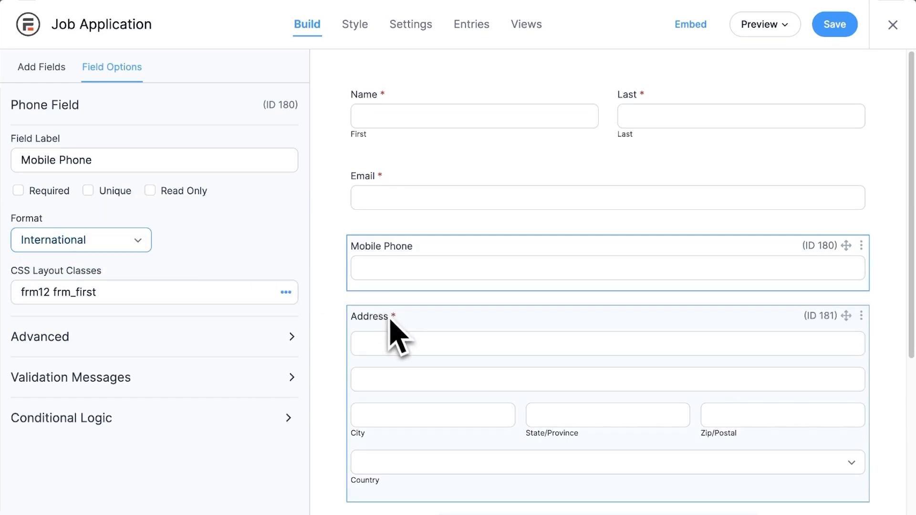
# Add a Job Role dropdown above Employment Desired with options Marketing Manager, Junior Graphic Designer and Senior Front-End Developer
pyautogui.scroll(-1, 401, 344)
pyautogui.scroll(-3, 401, 344)
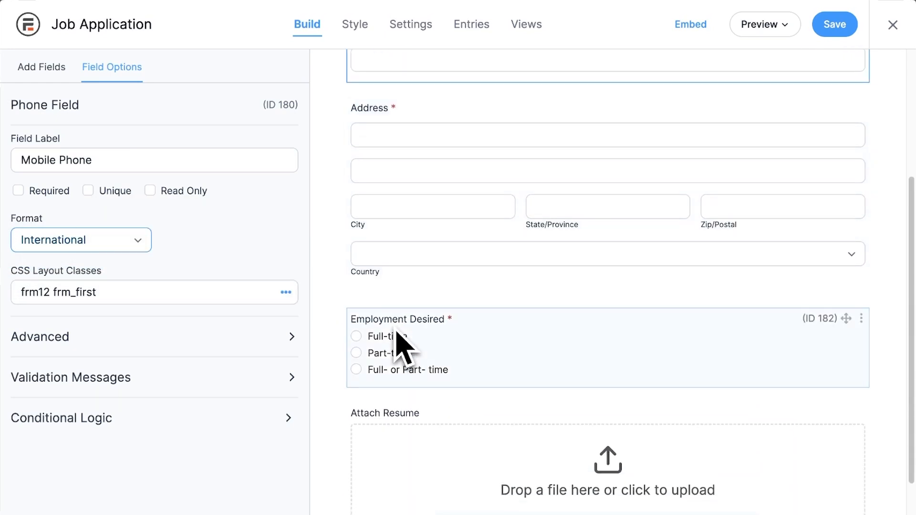
pyautogui.click(42, 66)
pyautogui.moveTo(62, 212); pyautogui.dragTo(423, 315)
pyautogui.write('Job Role')
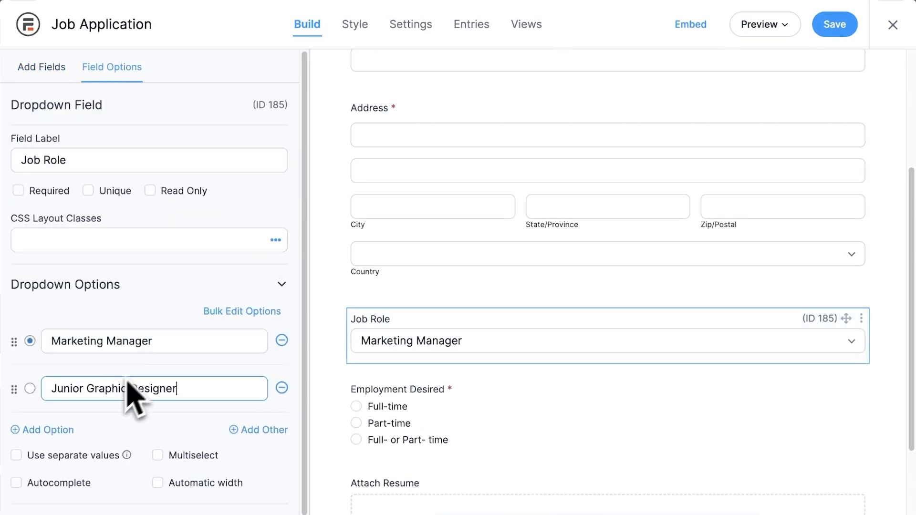
pyautogui.click(65, 430)
pyautogui.click(64, 430)
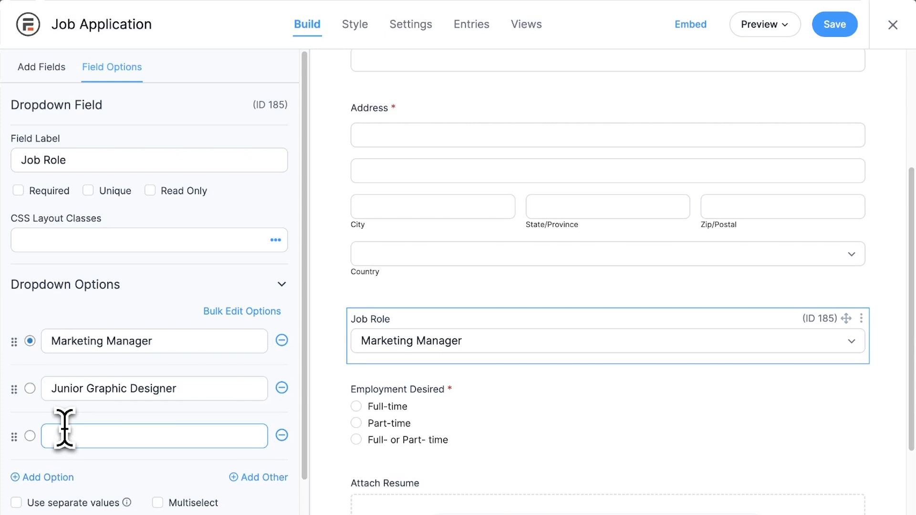
pyautogui.write('Senior Front-End Developer')
# Save the form under the name "Job Application Form"
pyautogui.scroll(-3, 525, 430)
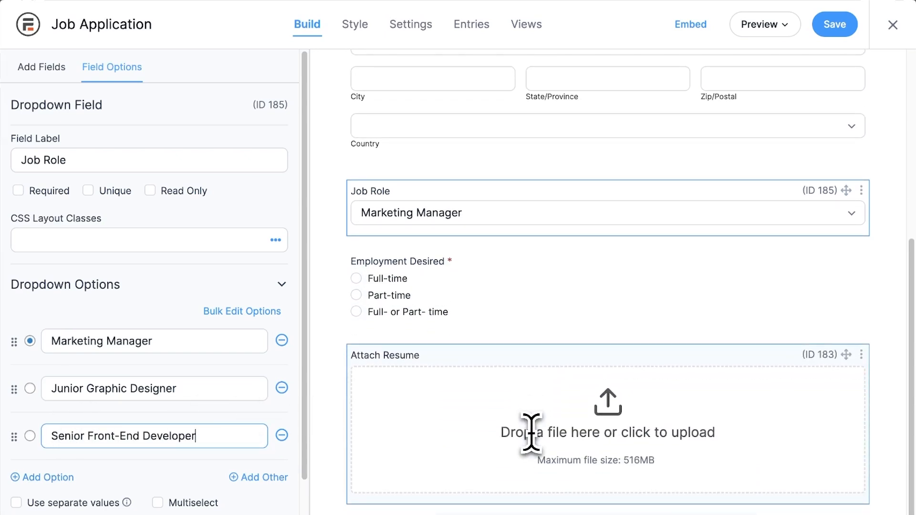
pyautogui.click(833, 26)
pyautogui.write('Job Application Form')
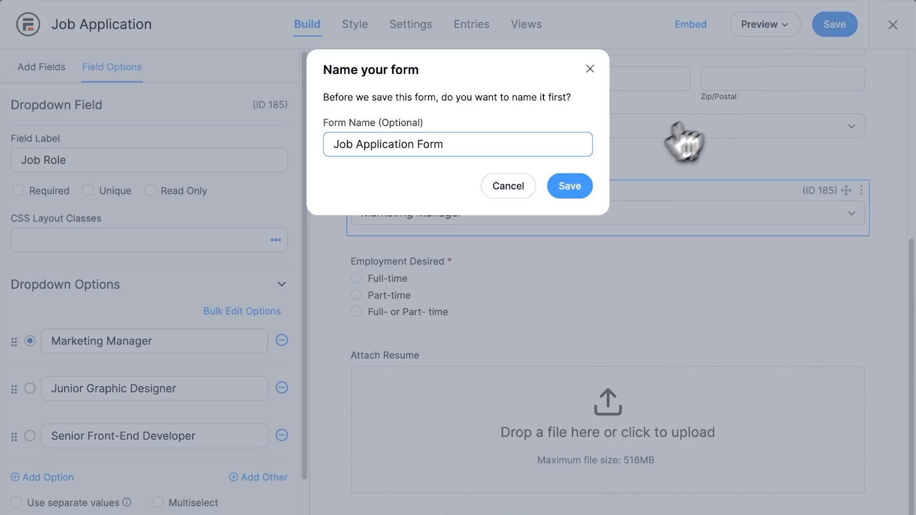
pyautogui.click(569, 187)
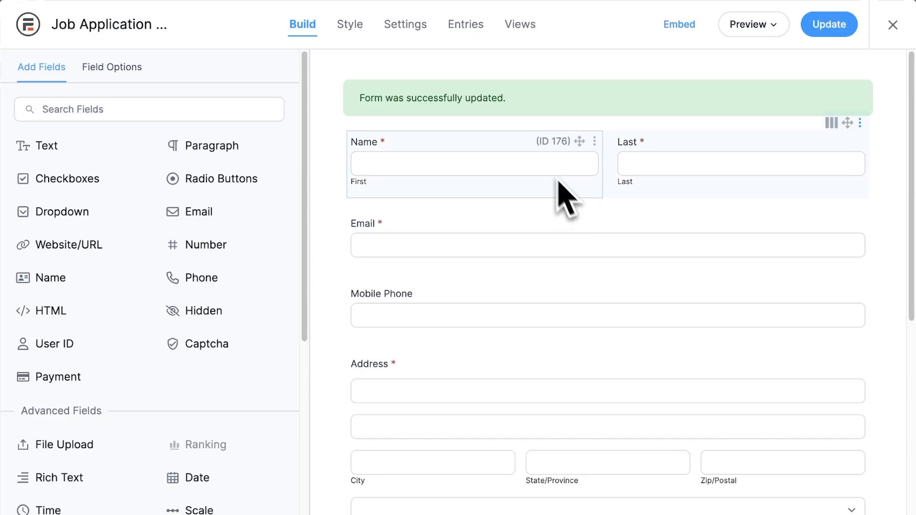
# Add a Send Twilio SMS action in the form's Actions & Notifications settings and review its trigger options
pyautogui.click(403, 27)
pyautogui.click(151, 125)
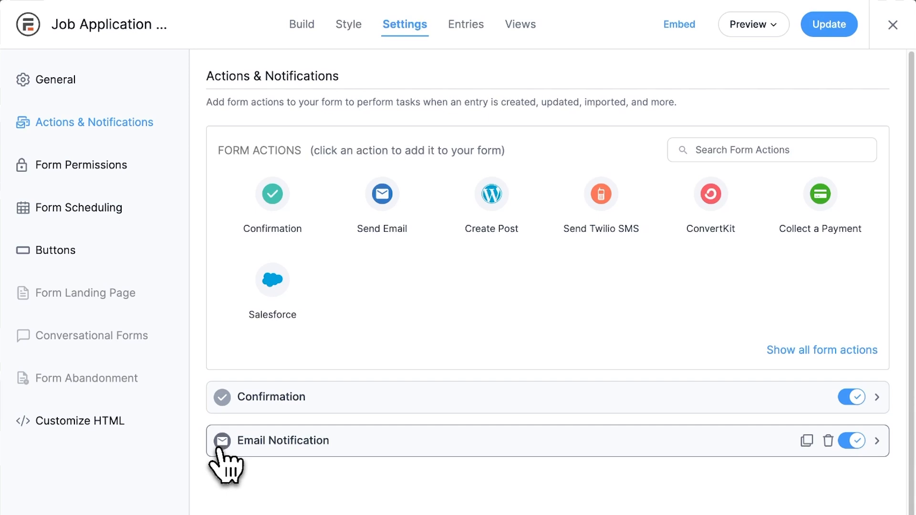
pyautogui.click(579, 230)
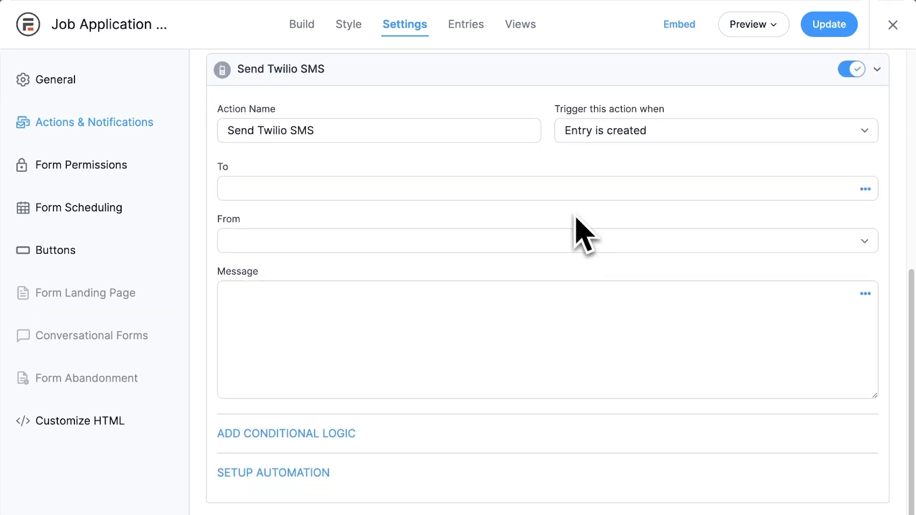
pyautogui.click(589, 138)
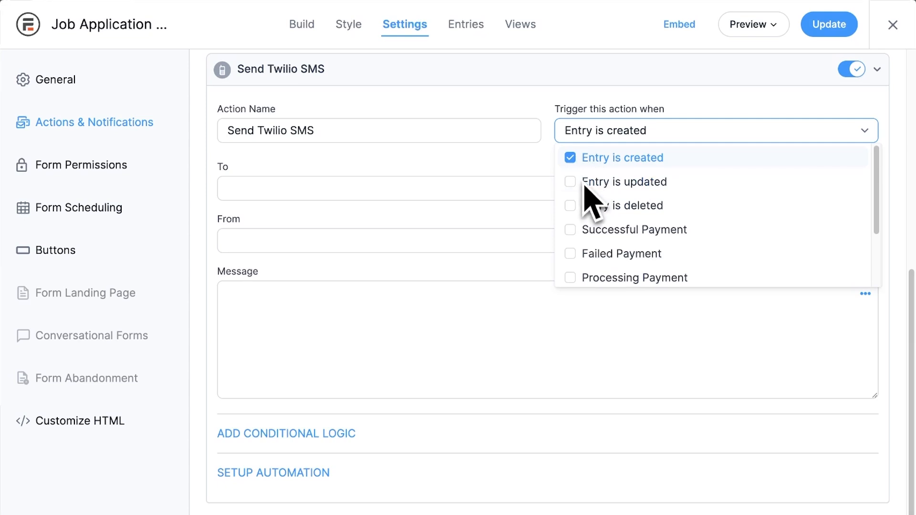
pyautogui.scroll(-3, 587, 205)
pyautogui.scroll(1, 585, 217)
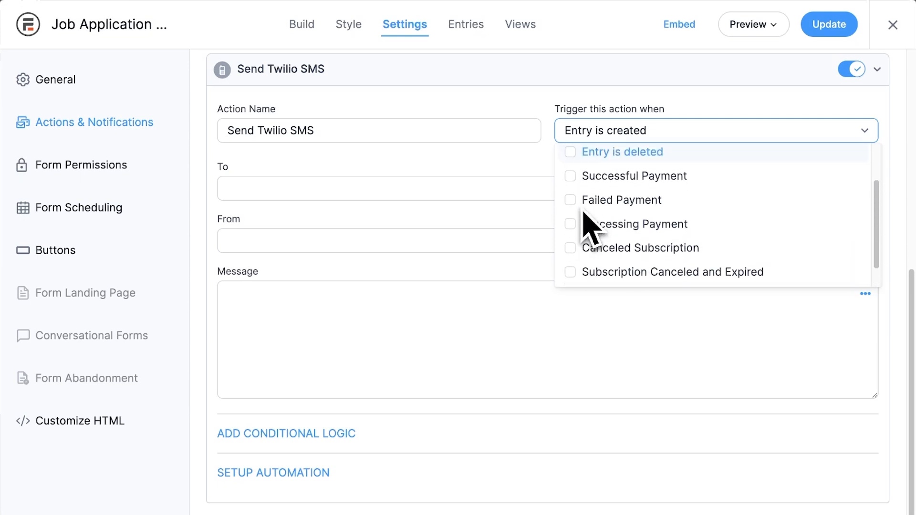
pyautogui.scroll(2, 591, 229)
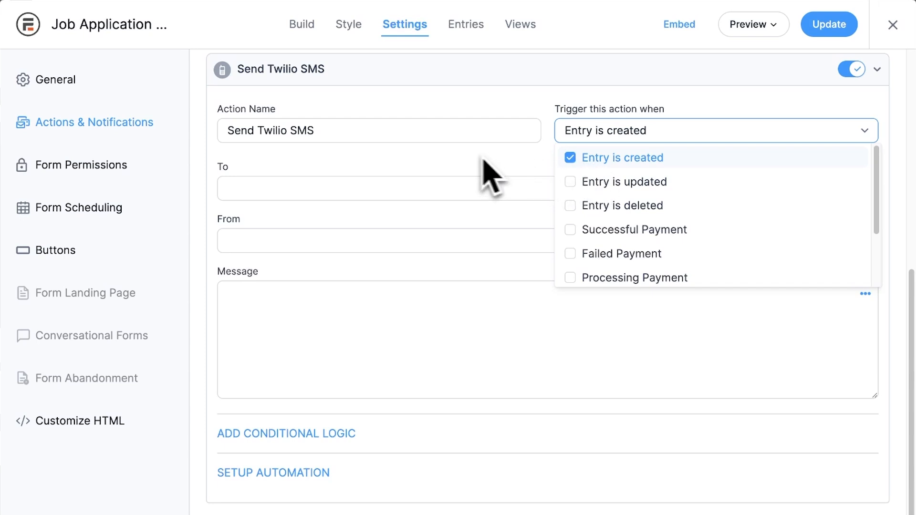
pyautogui.click(453, 162)
# Set the SMS recipient to the Mobile Phone field and the sender to the account's own Twilio number, not the test number
pyautogui.click(437, 188)
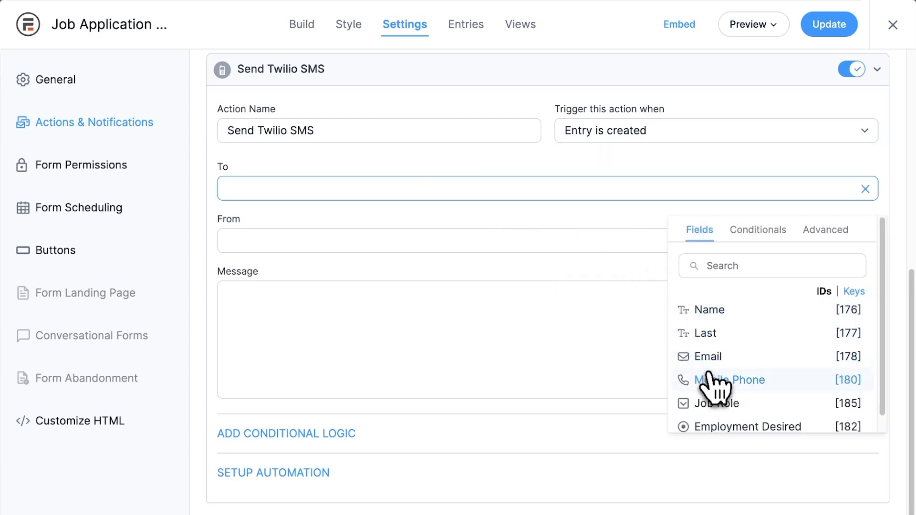
pyautogui.click(599, 244)
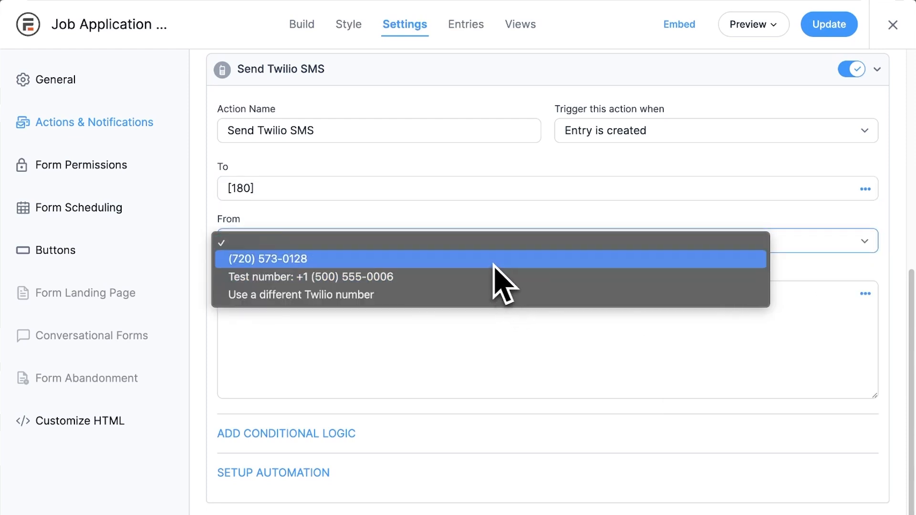
pyautogui.click(470, 260)
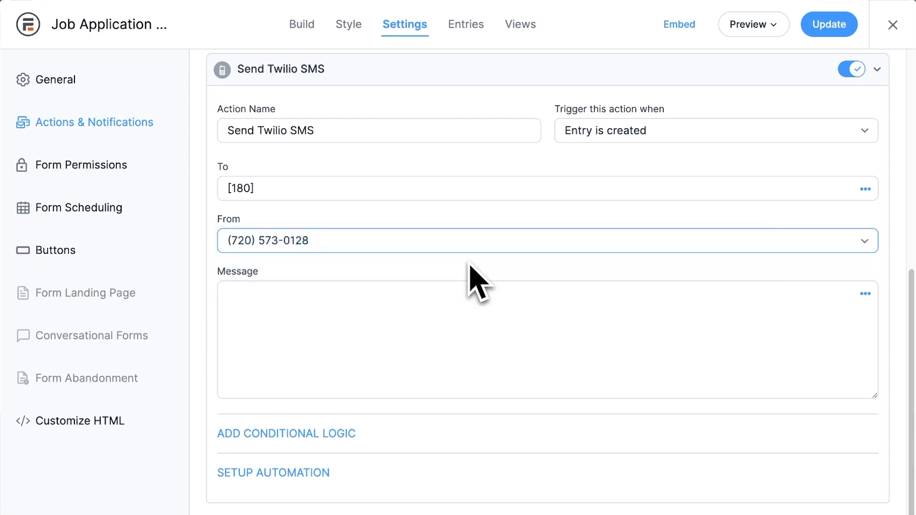
# Write the message "Thank you for your application. We will be reviewing it shortly." under a greeting line "Hello [176]," using the Name field
pyautogui.click(445, 297)
pyautogui.write('Thank you for your application. We will be reviewing it shortly.')
pyautogui.press('Home')
pyautogui.write('Hello')
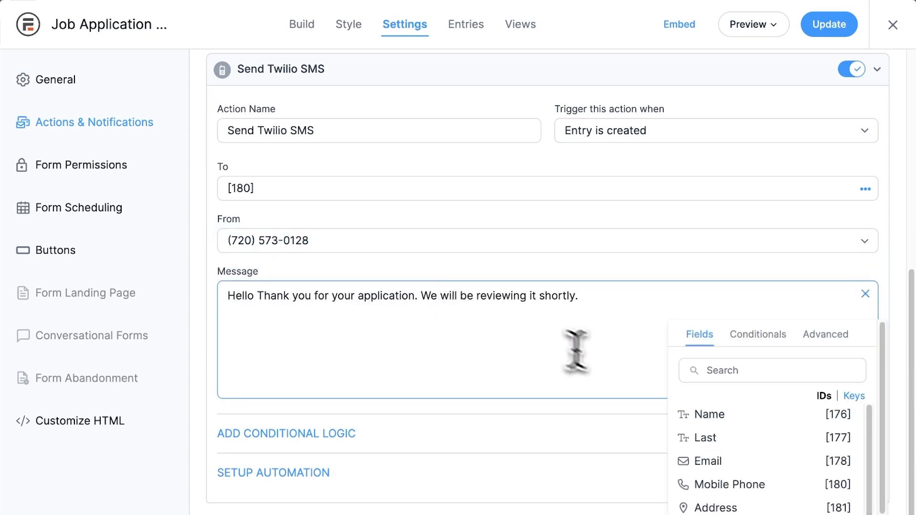
pyautogui.click(706, 414)
pyautogui.write(',')
pyautogui.press('Return')
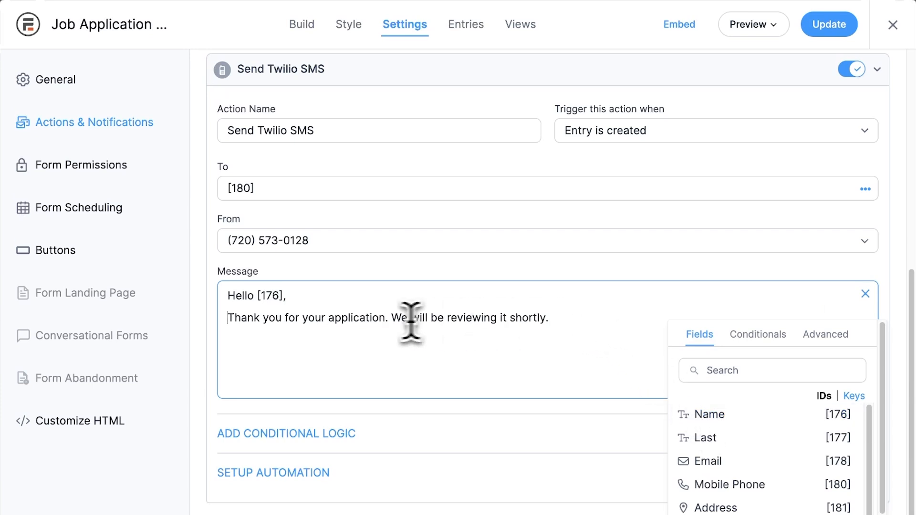
# Extend the thank-you sentence with "for the [185] role" using the Job Role field, and move the reviewing sentence to its own line
pyautogui.click(384, 318)
pyautogui.write('for the')
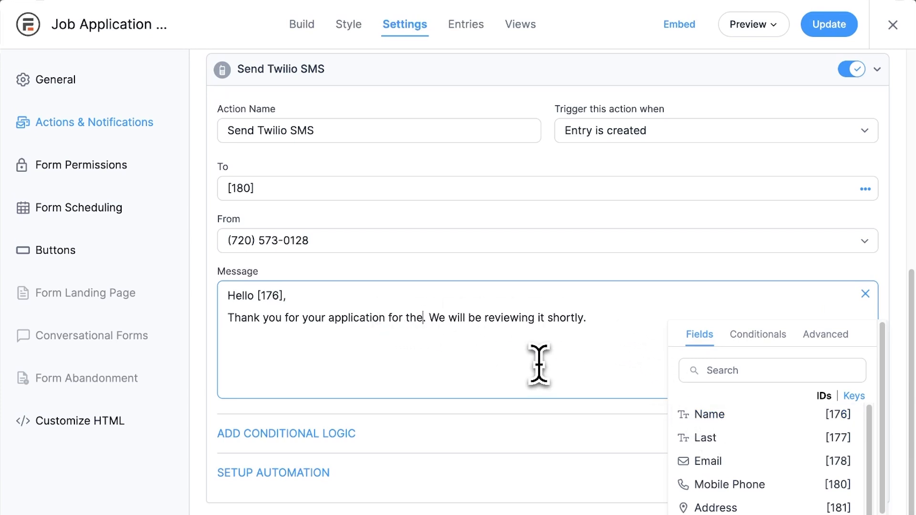
pyautogui.scroll(-1, 720, 461)
pyautogui.click(721, 508)
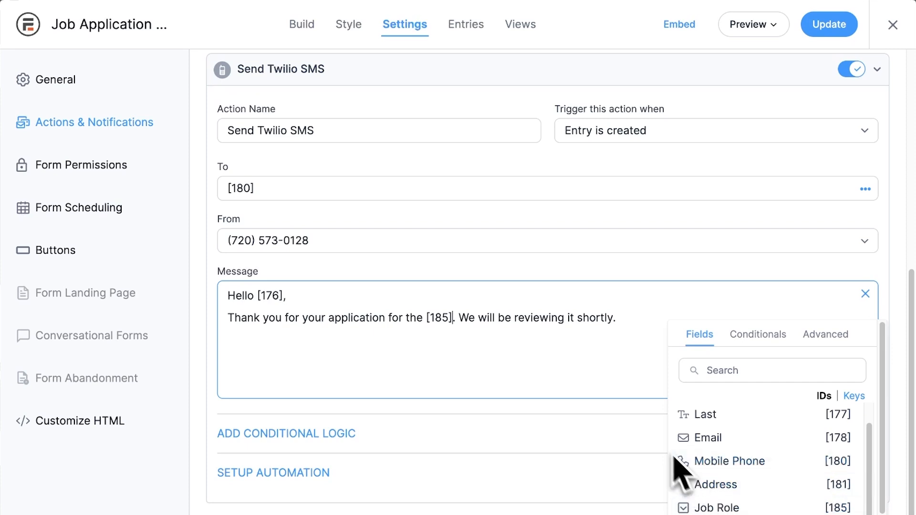
pyautogui.write('role')
pyautogui.press('Right')
pyautogui.press('Right')
pyautogui.press('Return')
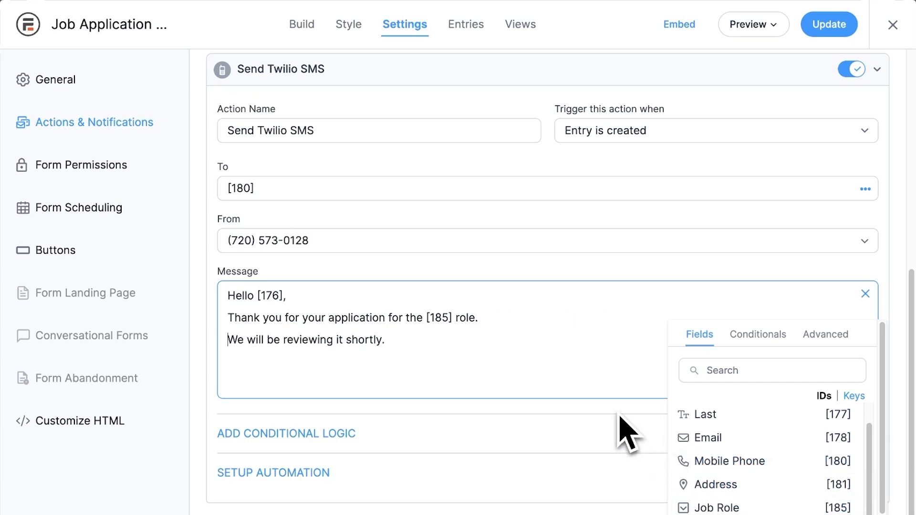
# Update the form to save the Twilio SMS action
pyautogui.scroll(5, 627, 431)
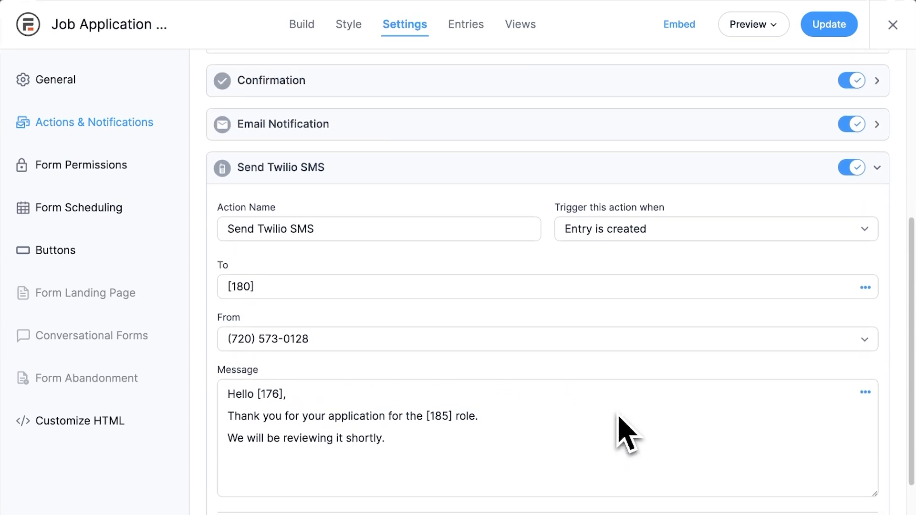
pyautogui.scroll(2, 626, 406)
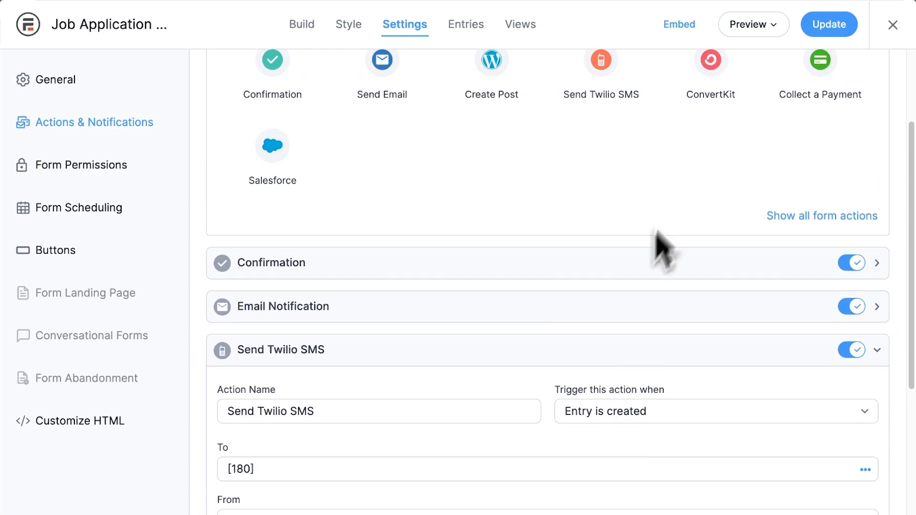
pyautogui.click(815, 26)
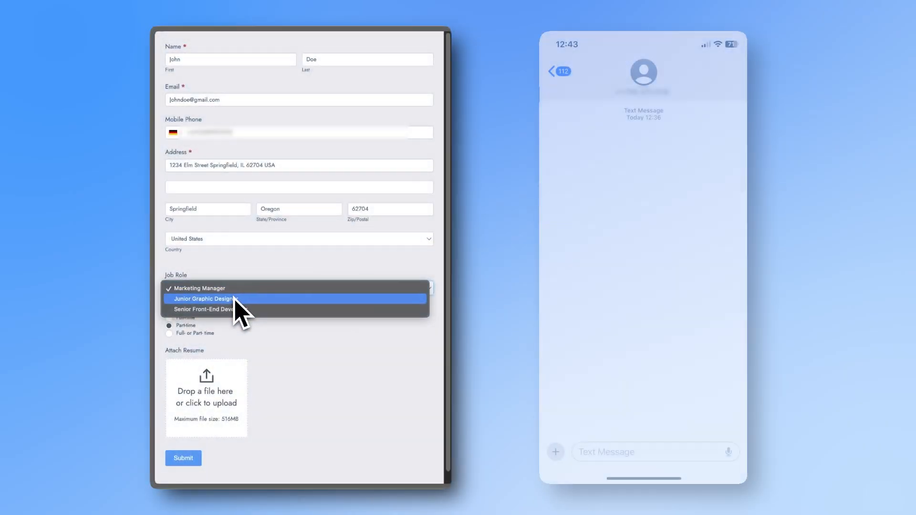
pyautogui.press('Escape')
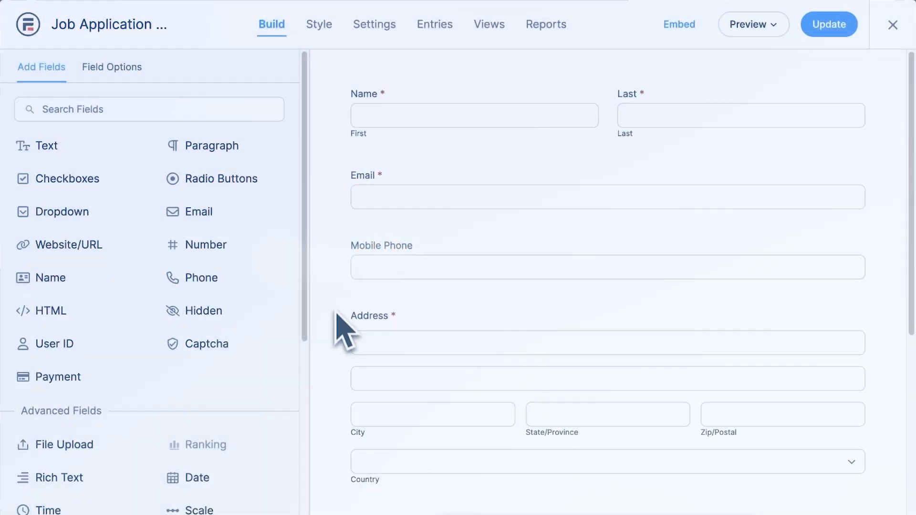
# Add a radio buttons field labelled "Receive Text Message" with options Yes and No below Attach Resume, and update the form
pyautogui.scroll(-5, 338, 329)
pyautogui.scroll(-1, 348, 360)
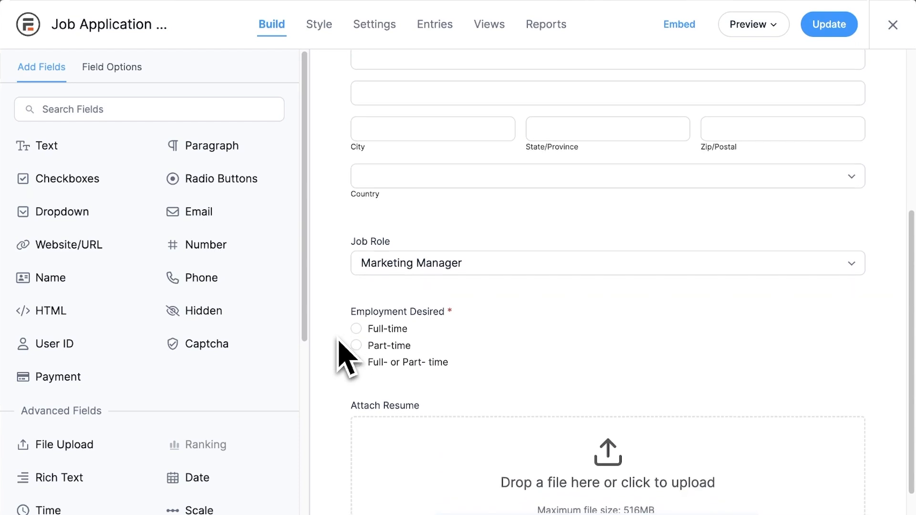
pyautogui.moveTo(221, 178); pyautogui.dragTo(438, 441)
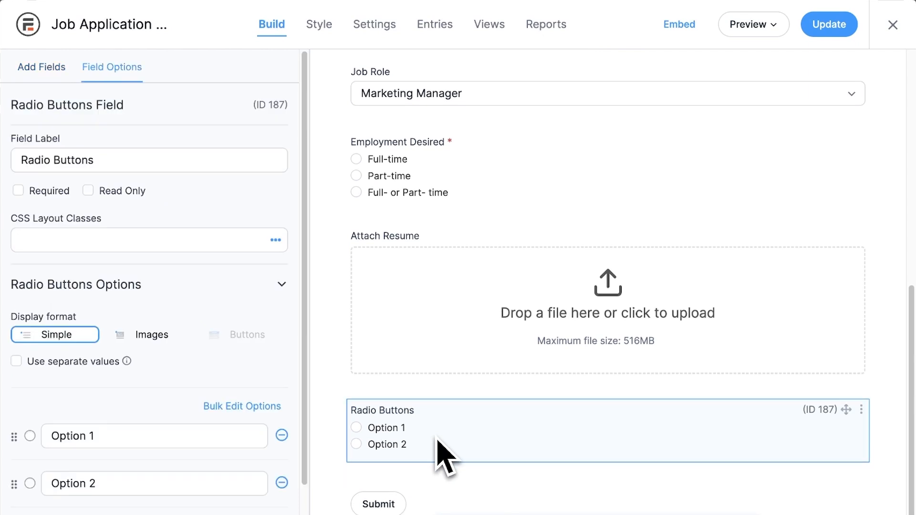
pyautogui.click(190, 168)
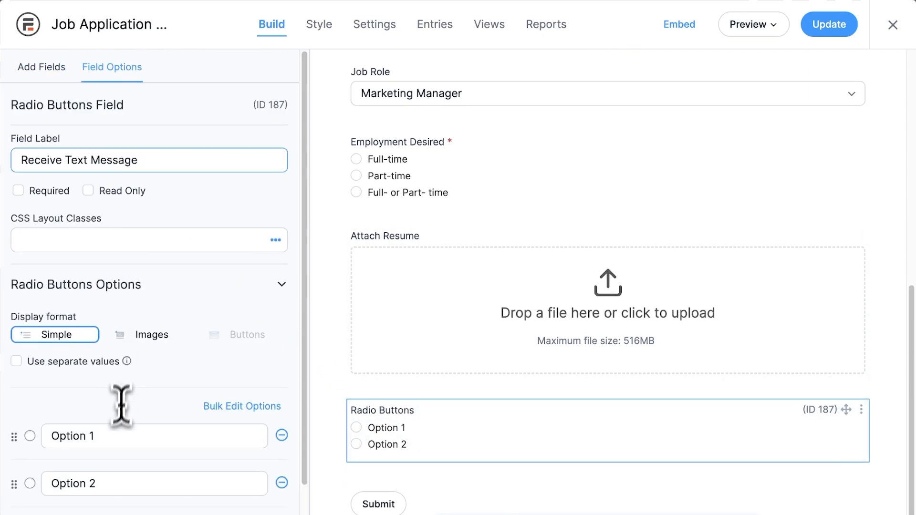
pyautogui.click(113, 436)
pyautogui.click(123, 484)
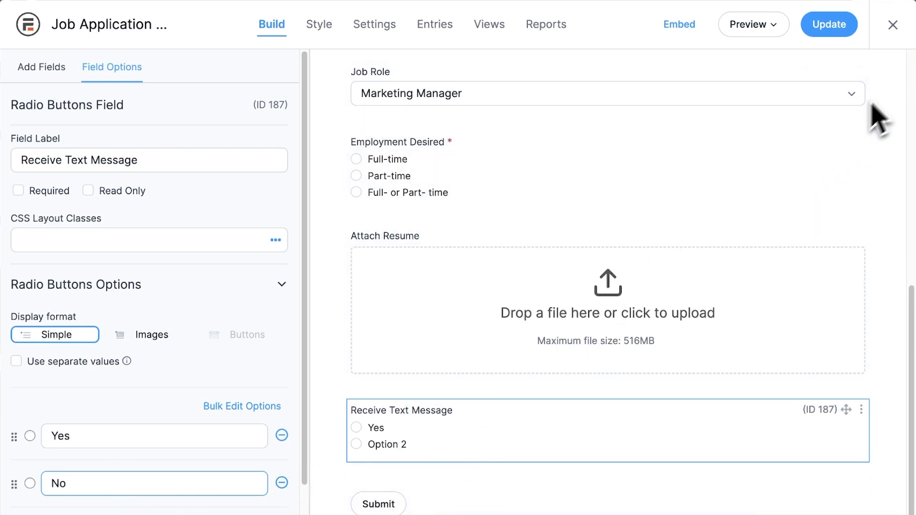
pyautogui.click(848, 30)
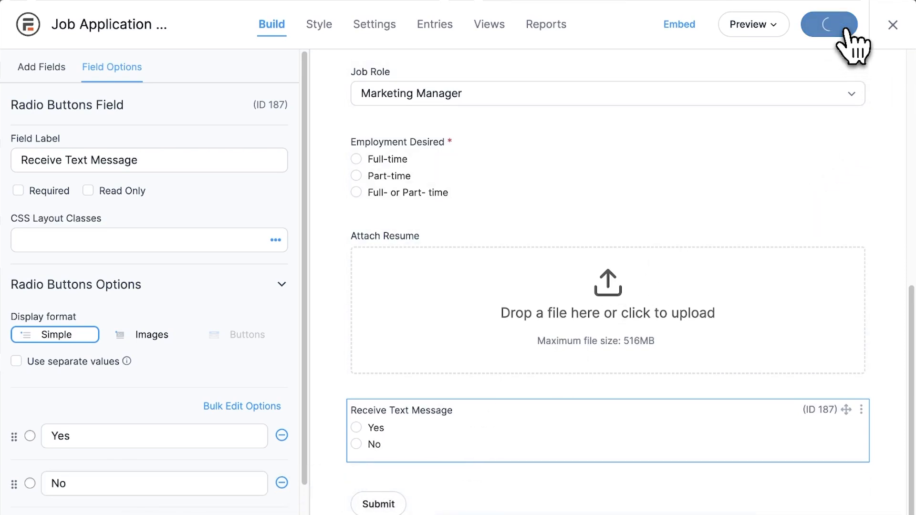
# Open the form's existing Send Twilio SMS action and add conditional logic to it
pyautogui.click(377, 34)
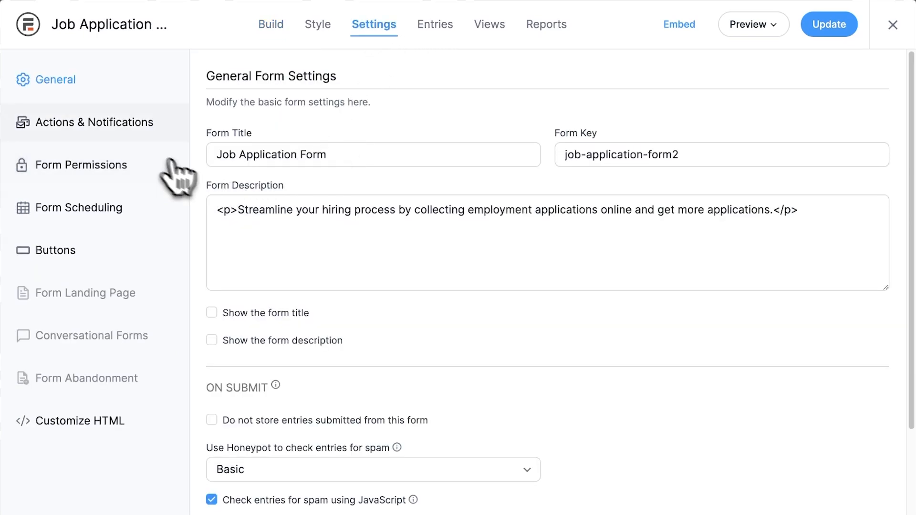
pyautogui.click(134, 135)
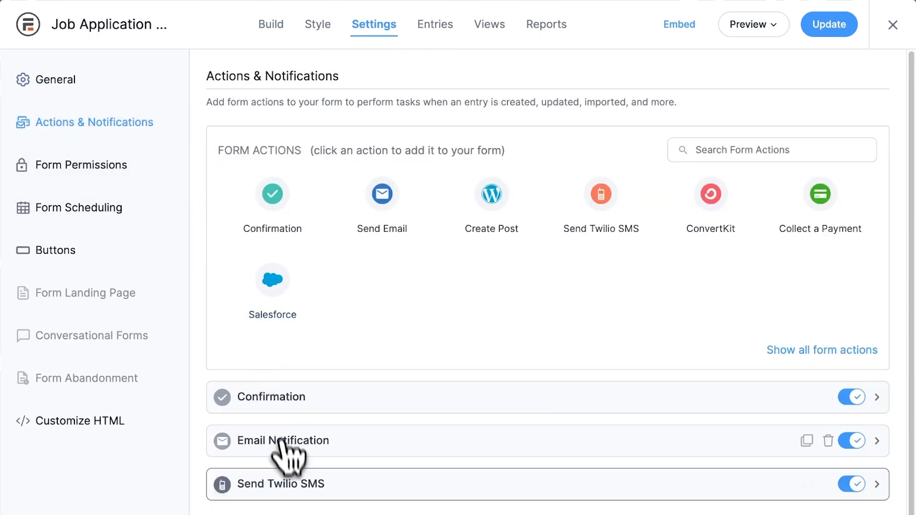
pyautogui.click(286, 485)
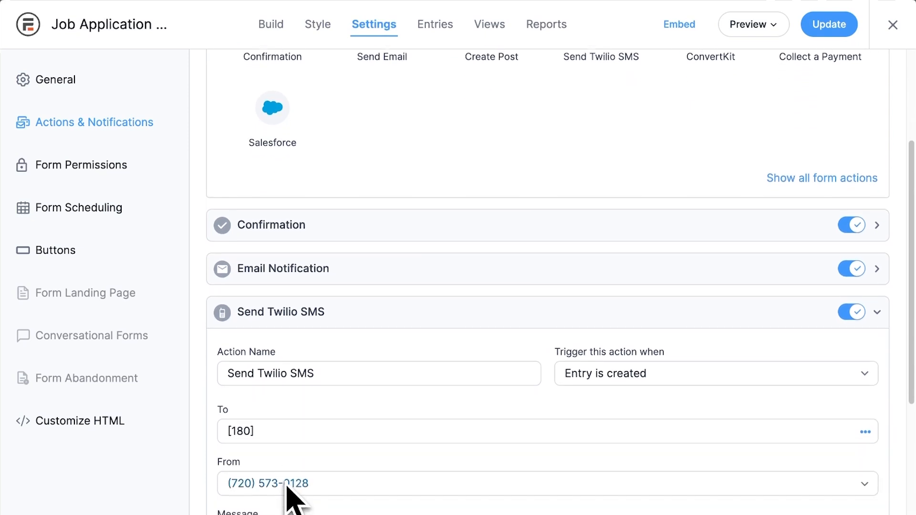
pyautogui.scroll(-5, 286, 497)
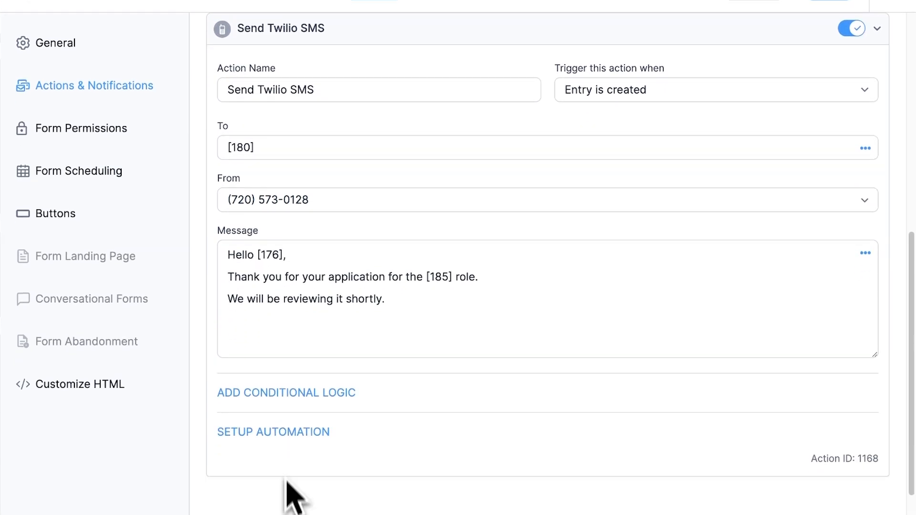
pyautogui.click(293, 395)
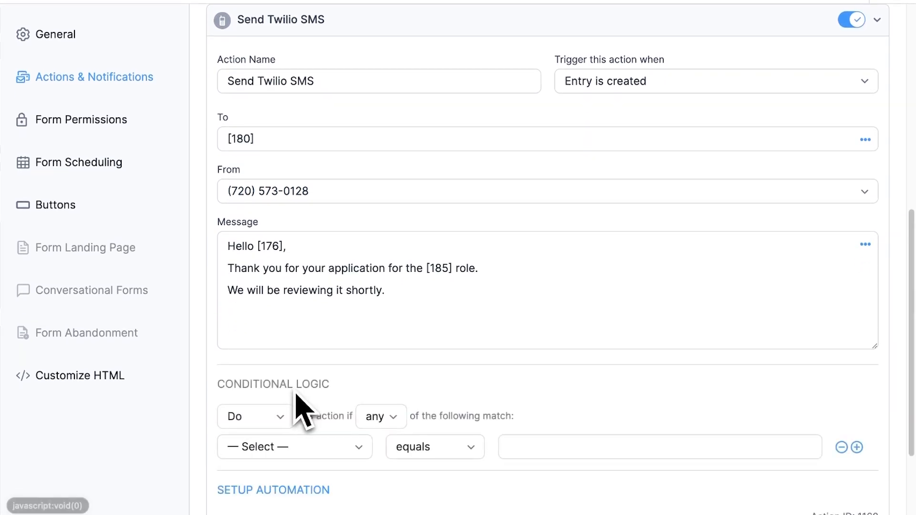
# Set the condition to do the action if any match, with Receive Text Message equals Yes
pyautogui.click(385, 419)
pyautogui.click(385, 419)
pyautogui.scroll(-2, 372, 410)
pyautogui.click(342, 382)
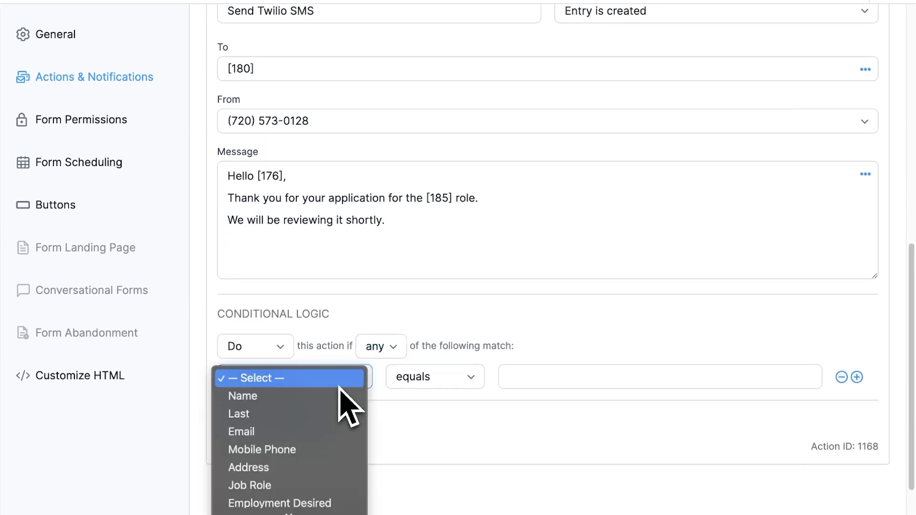
pyautogui.click(342, 508)
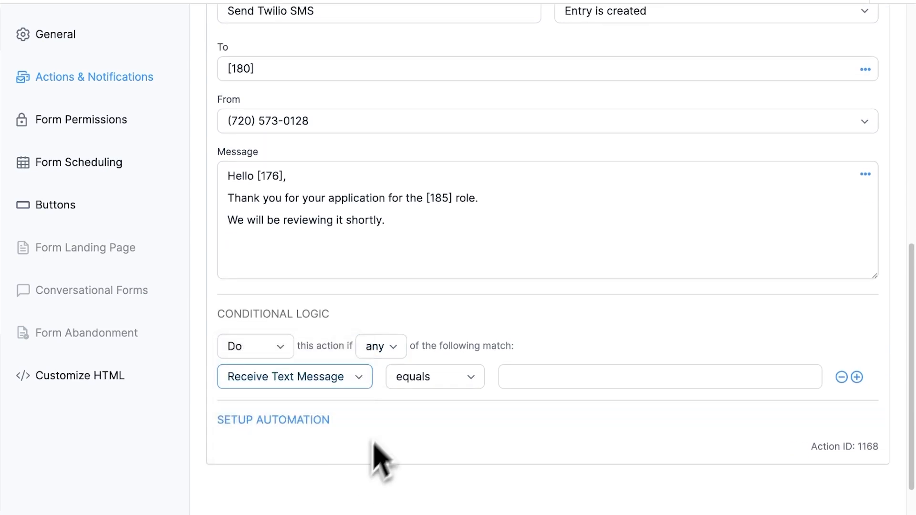
pyautogui.click(420, 382)
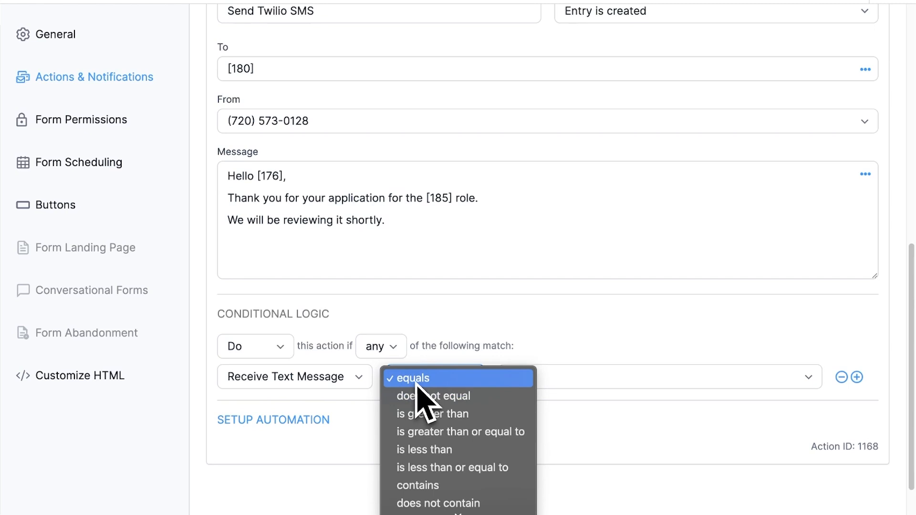
pyautogui.click(417, 382)
pyautogui.click(508, 384)
pyautogui.click(519, 399)
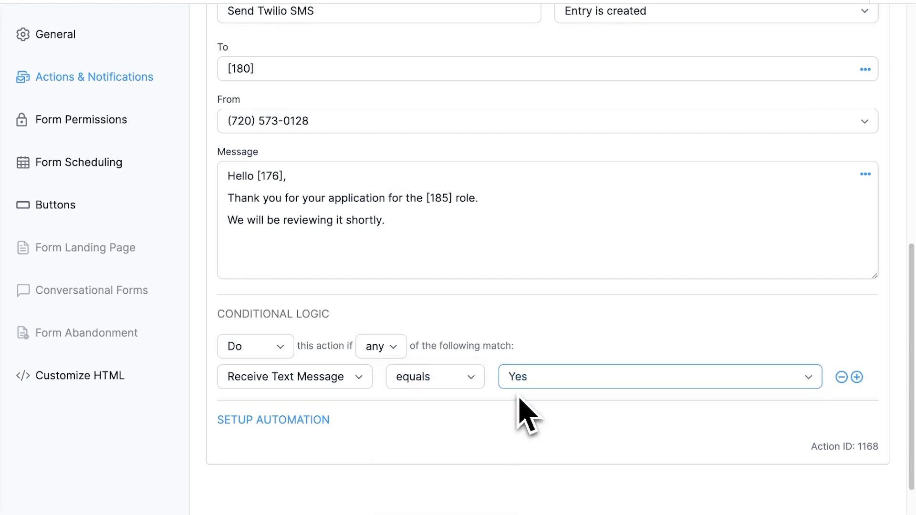